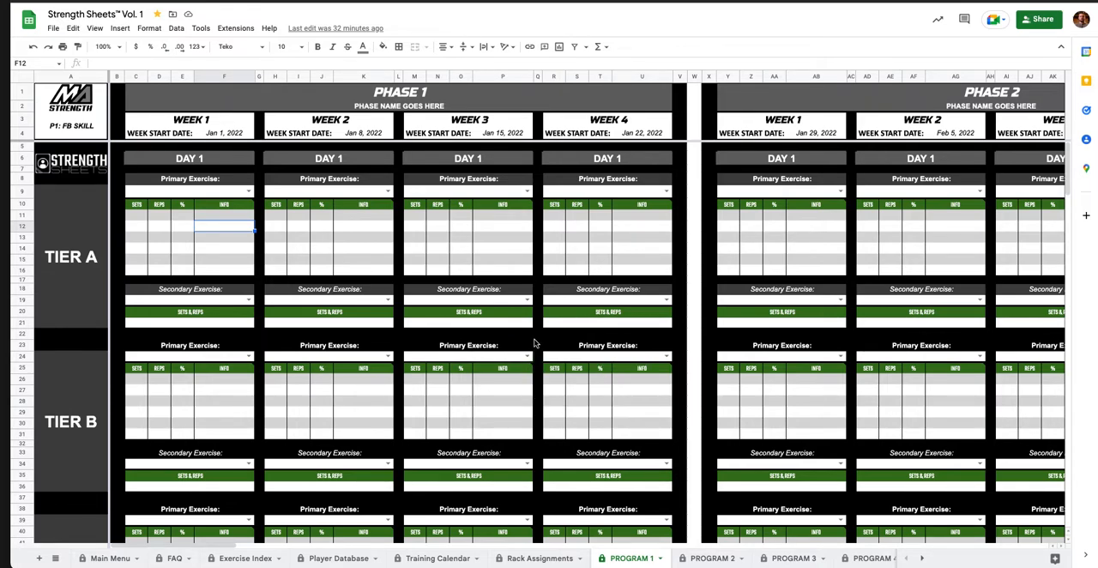
Look over the phase and week blocks across the PROGRAM 1 sheet and the other program sheets in the workbook.
{"action": "scroll", "coordinate": [534, 345], "scroll_direction": "right", "scroll_amount": 15}
{"action": "scroll", "coordinate": [537, 343], "scroll_direction": "right", "scroll_amount": 20}
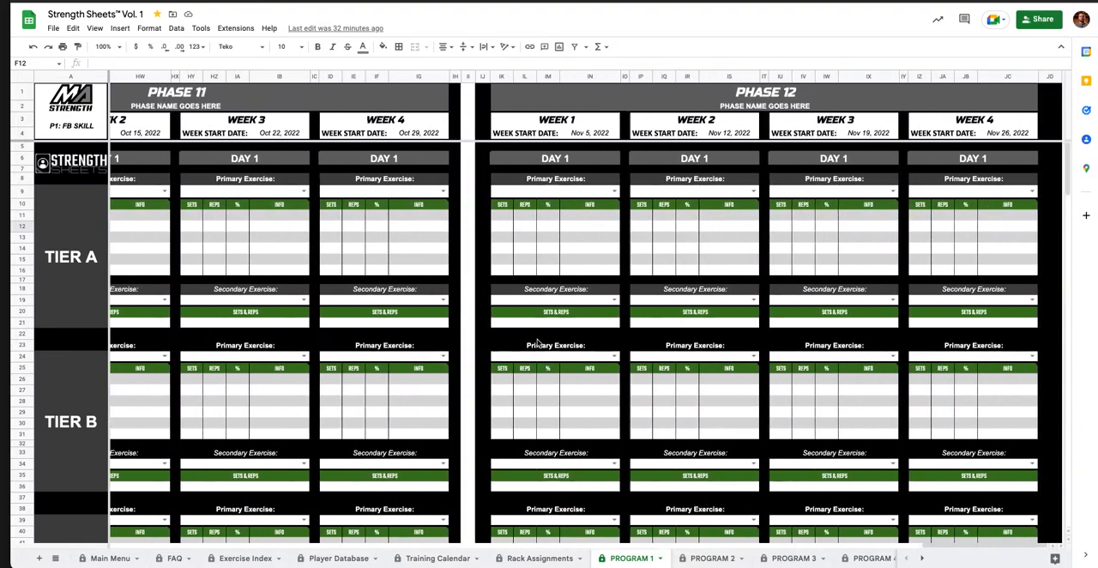
{"action": "scroll", "coordinate": [540, 343], "scroll_direction": "left", "scroll_amount": 4}
{"action": "scroll", "coordinate": [539, 343], "scroll_direction": "left", "scroll_amount": 20}
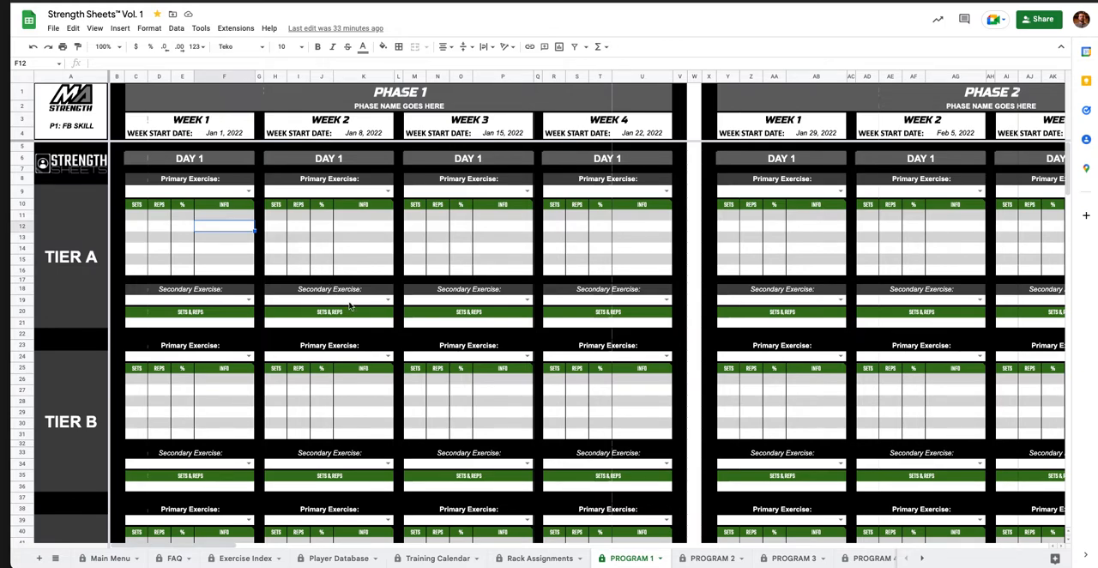
{"action": "mouse_move", "coordinate": [500, 379]}
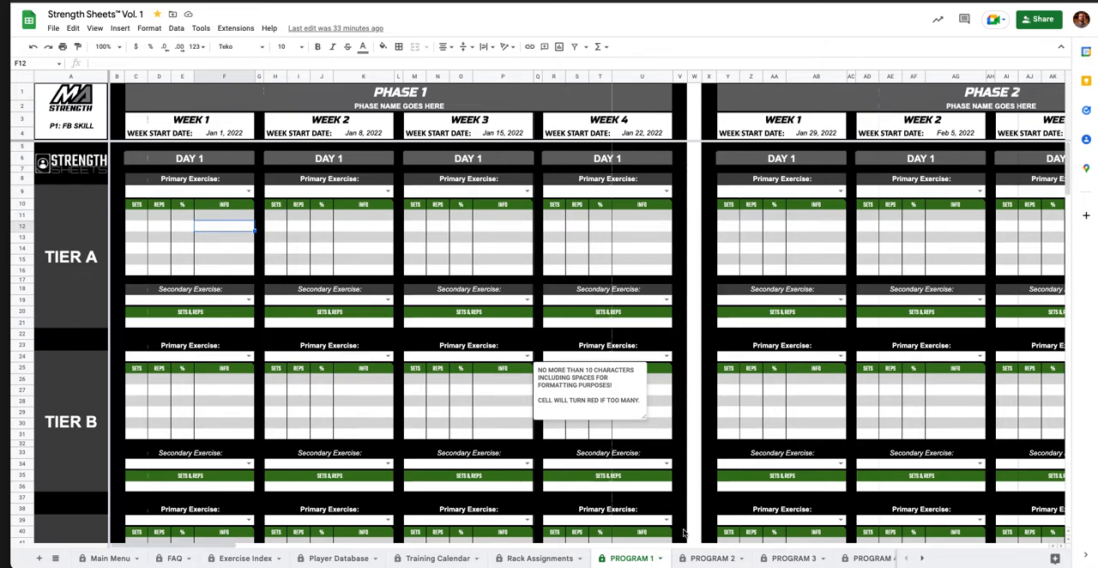
{"action": "scroll", "coordinate": [742, 563], "scroll_direction": "right", "scroll_amount": 5}
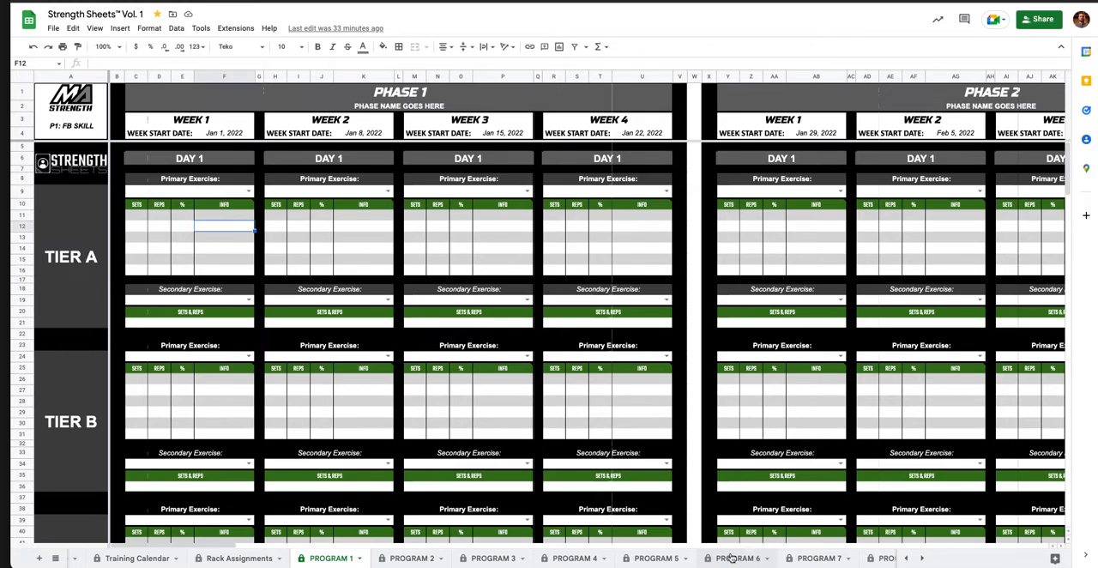
{"action": "scroll", "coordinate": [738, 562], "scroll_direction": "right", "scroll_amount": 2}
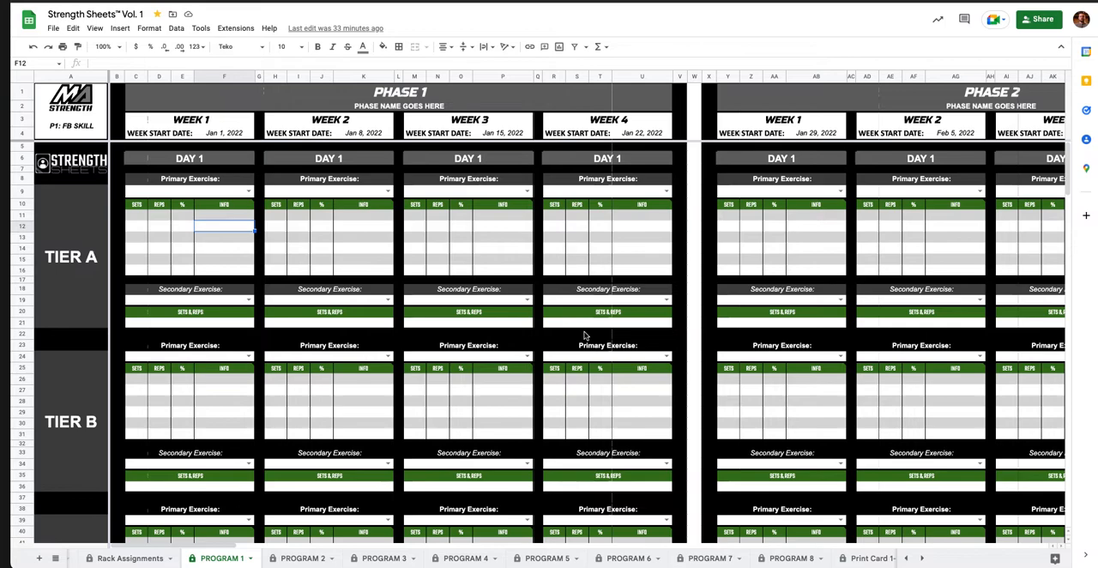
{"action": "scroll", "coordinate": [526, 301], "scroll_direction": "right", "scroll_amount": 2}
{"action": "scroll", "coordinate": [526, 300], "scroll_direction": "left", "scroll_amount": 2}
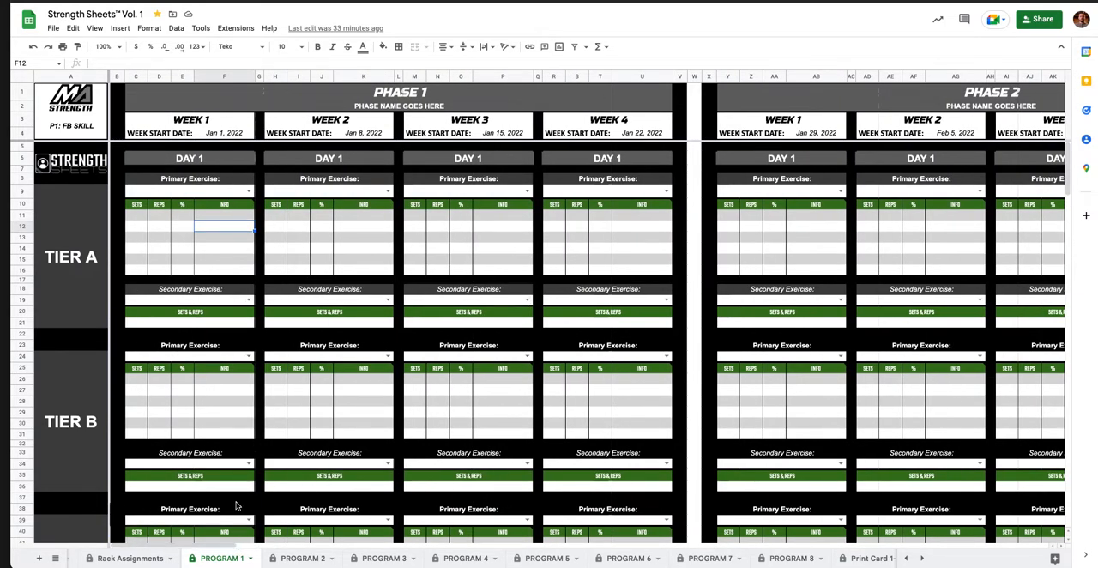
Select the Phase 1 heading and the phase name cell beneath it on the PROGRAM 1 sheet.
{"action": "left_click", "coordinate": [219, 243]}
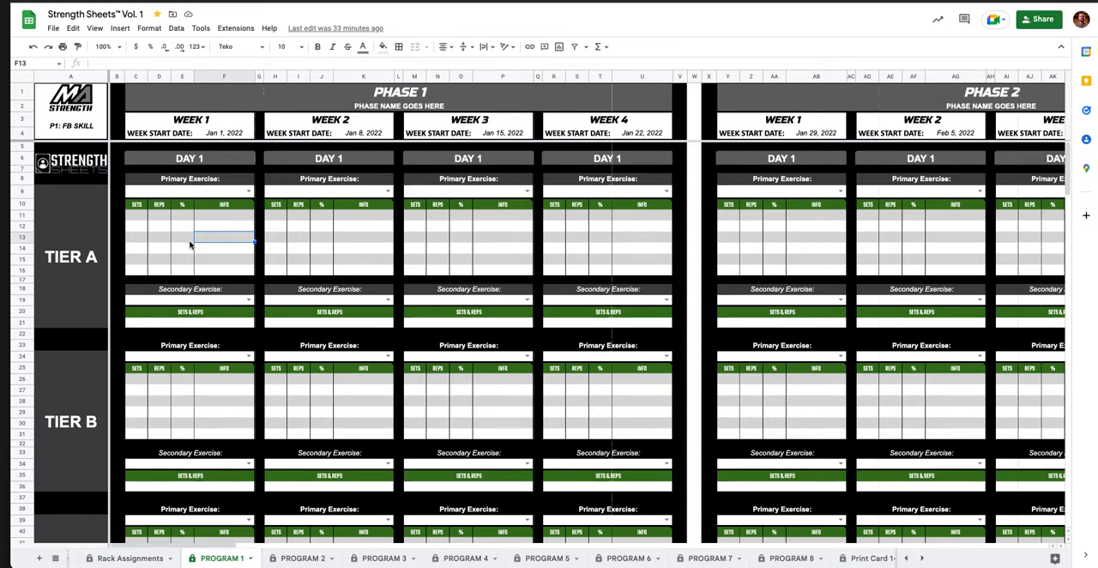
{"action": "left_click", "coordinate": [410, 99]}
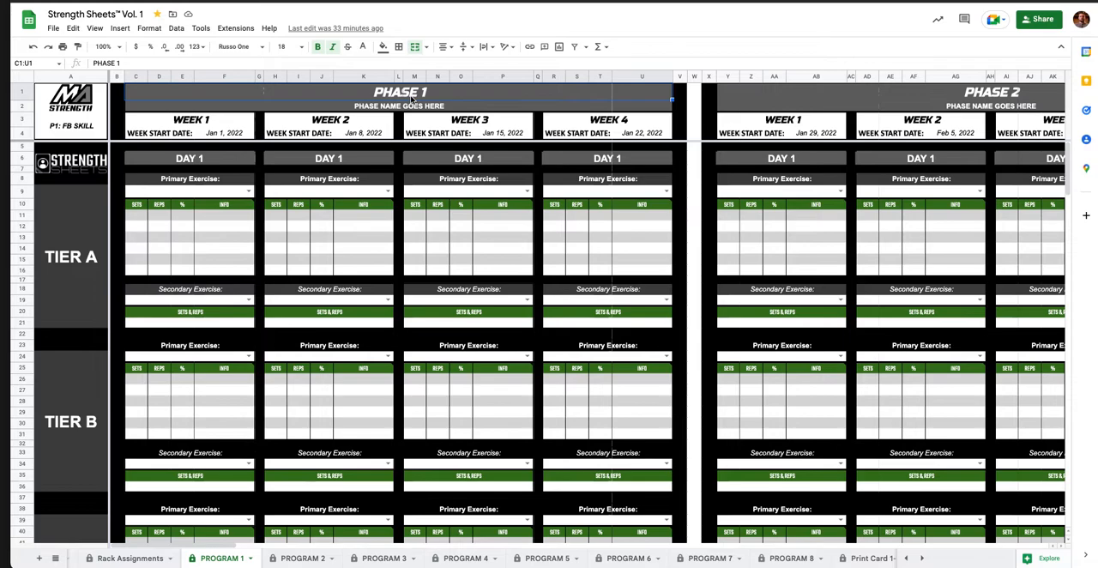
{"action": "left_click", "coordinate": [412, 108]}
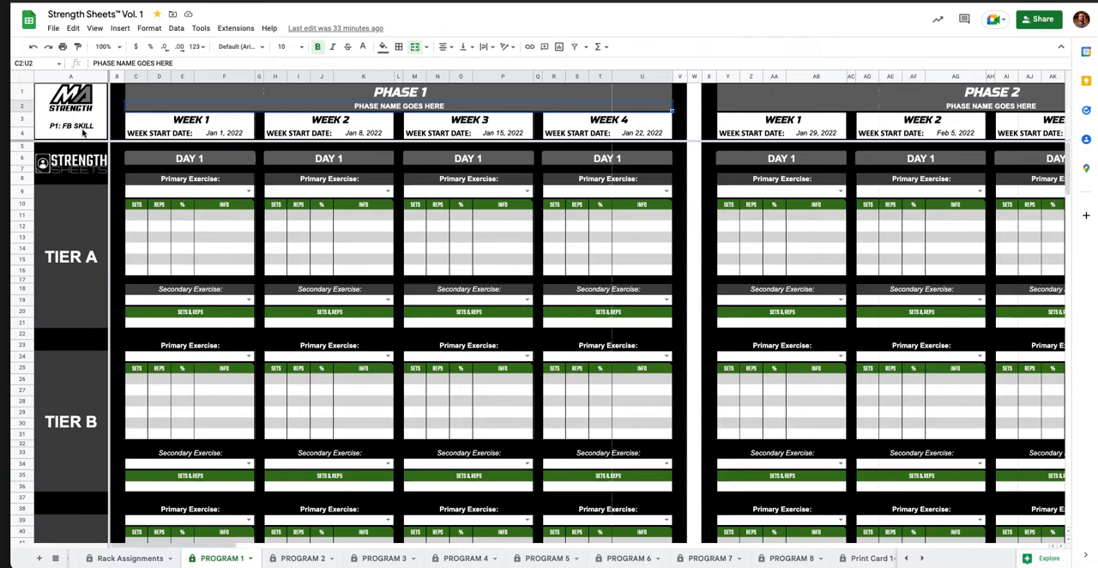
Rename program P.1 as FB DEVO in the program list on the Main Menu sheet.
{"action": "scroll", "coordinate": [160, 564], "scroll_direction": "up", "scroll_amount": 1}
{"action": "scroll", "coordinate": [161, 564], "scroll_direction": "up", "scroll_amount": 3}
{"action": "left_click", "coordinate": [103, 559]}
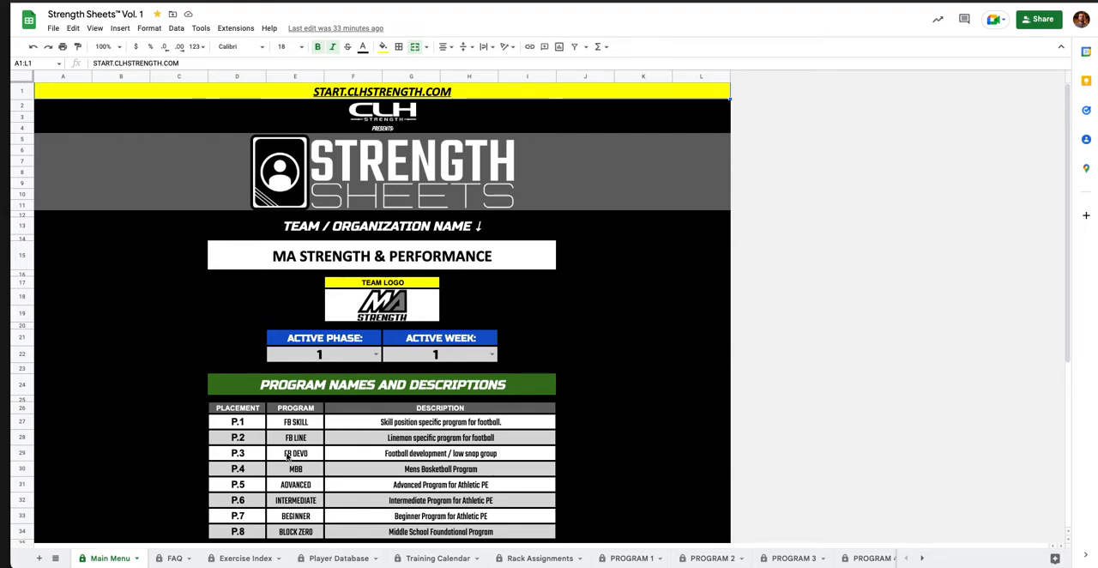
{"action": "left_click", "coordinate": [301, 423]}
{"action": "type", "text": "FB"}
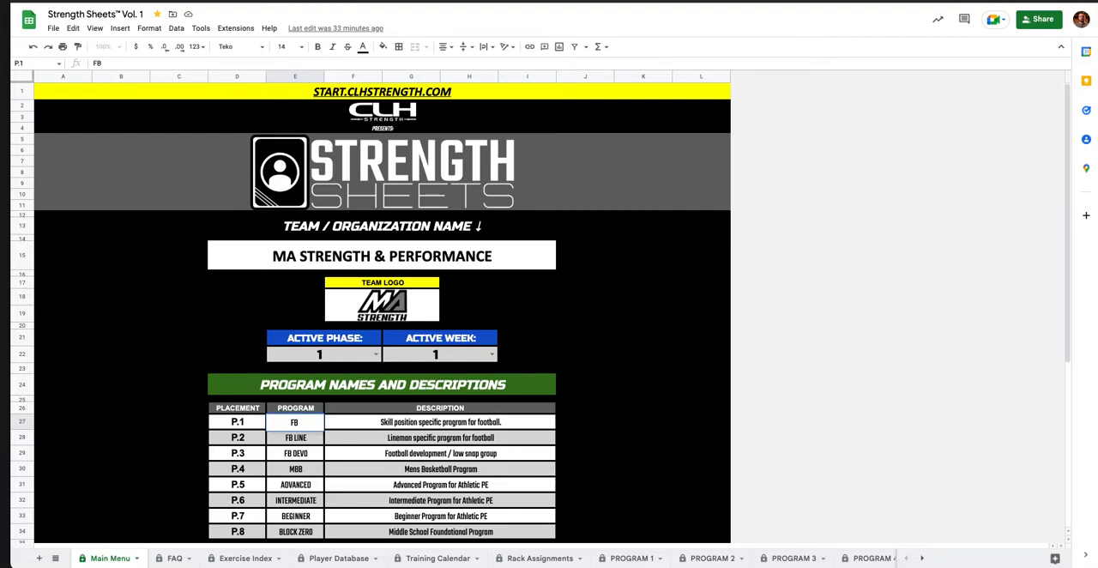
{"action": "type", "text": " DEVO"}
{"action": "key", "text": "Return"}
{"action": "key", "text": "Up"}
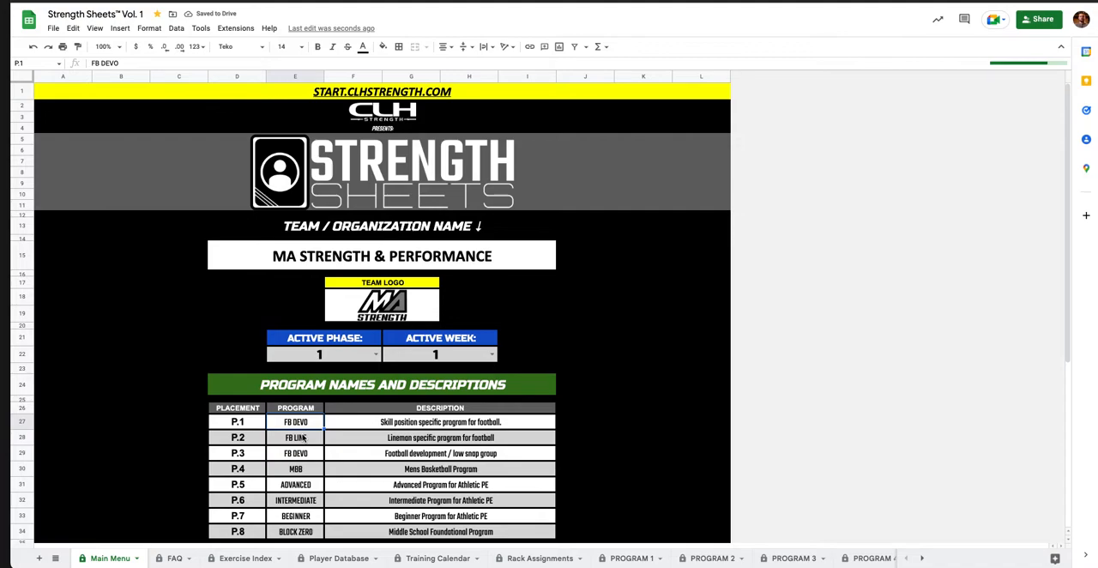
Rename program P.1 as FB BIGS and check the program label on the PROGRAM 1 sheet.
{"action": "type", "text": "F"}
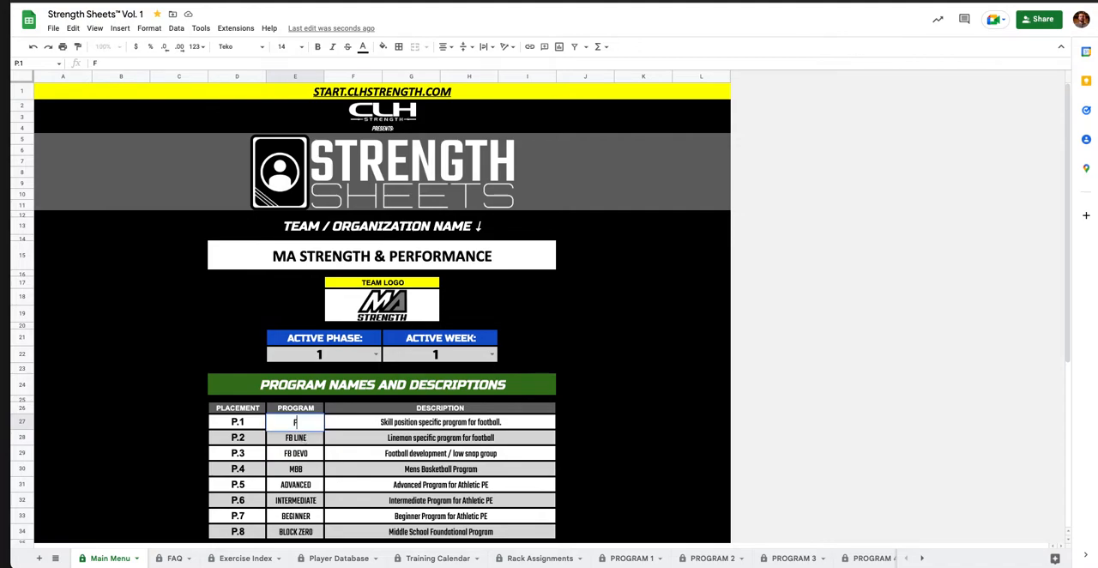
{"action": "type", "text": "B BIGS"}
{"action": "key", "text": "Return"}
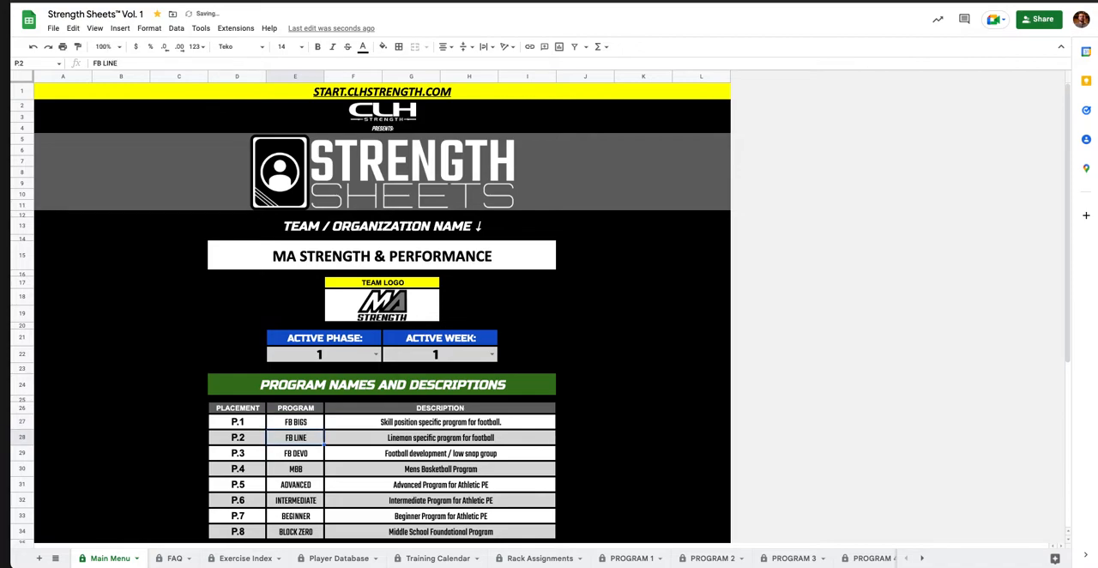
{"action": "key", "text": "BackSpace"}
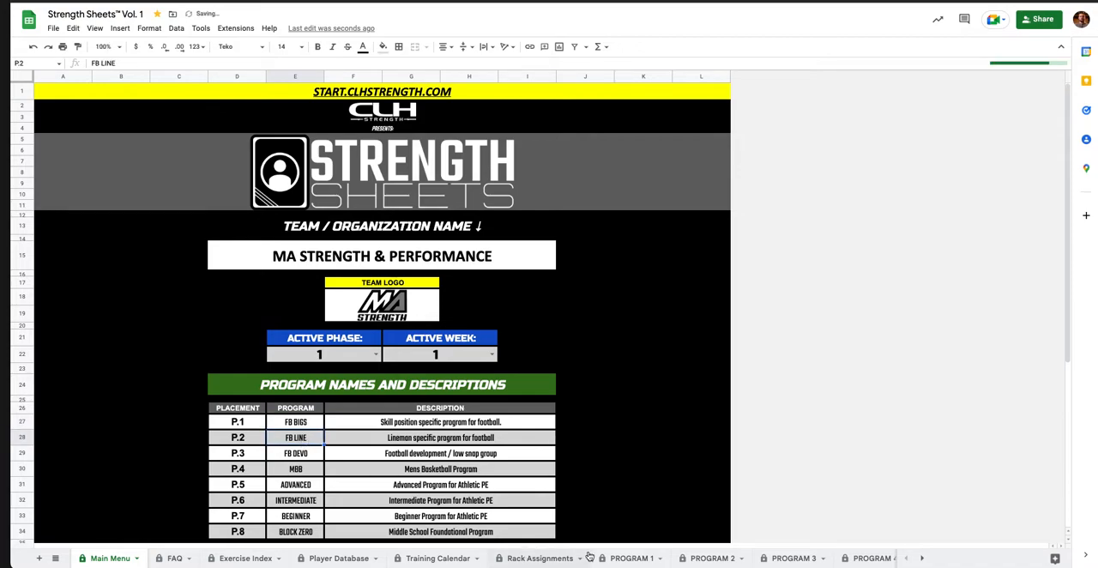
{"action": "left_click", "coordinate": [630, 559]}
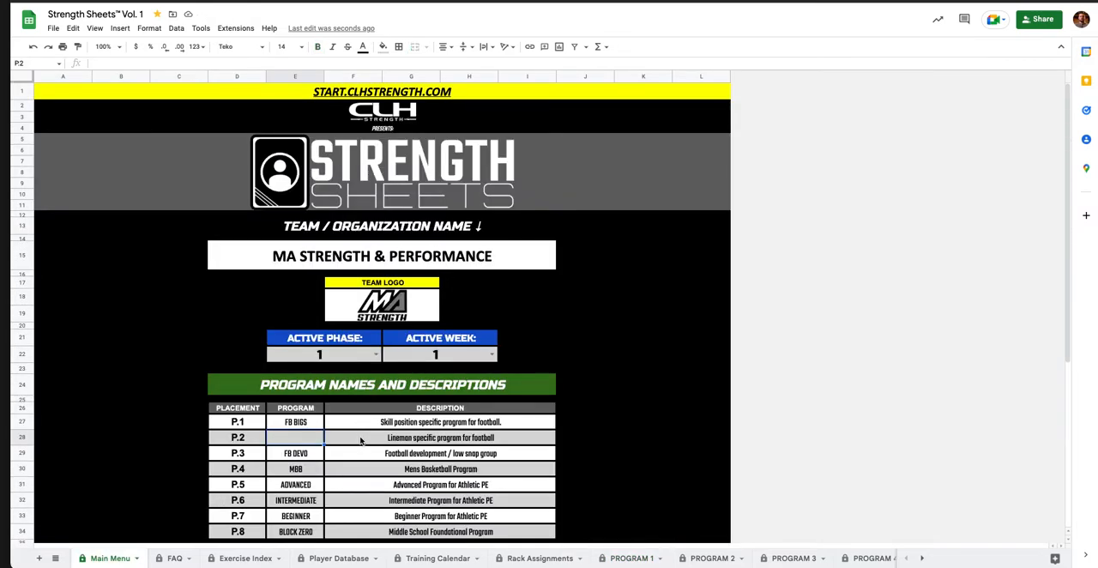
Set the name of program P.1 back to FB SKILL on the Main Menu sheet and return to the PROGRAM 1 sheet.
{"action": "left_click", "coordinate": [360, 439]}
{"action": "key", "text": "Left"}
{"action": "key", "text": "Up"}
{"action": "type", "text": "FB SKILL"}
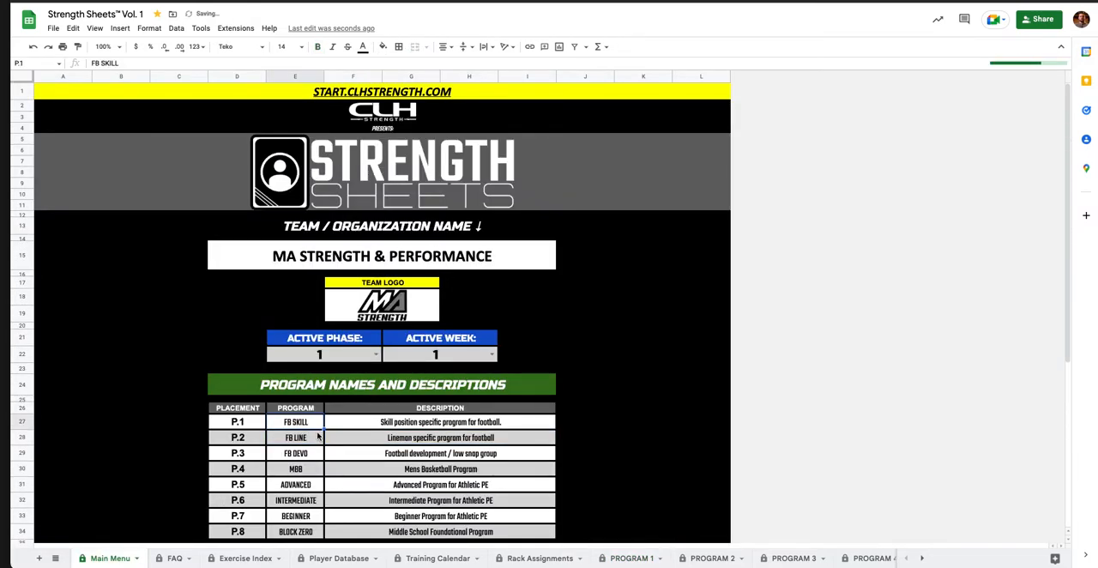
{"action": "left_click", "coordinate": [631, 558]}
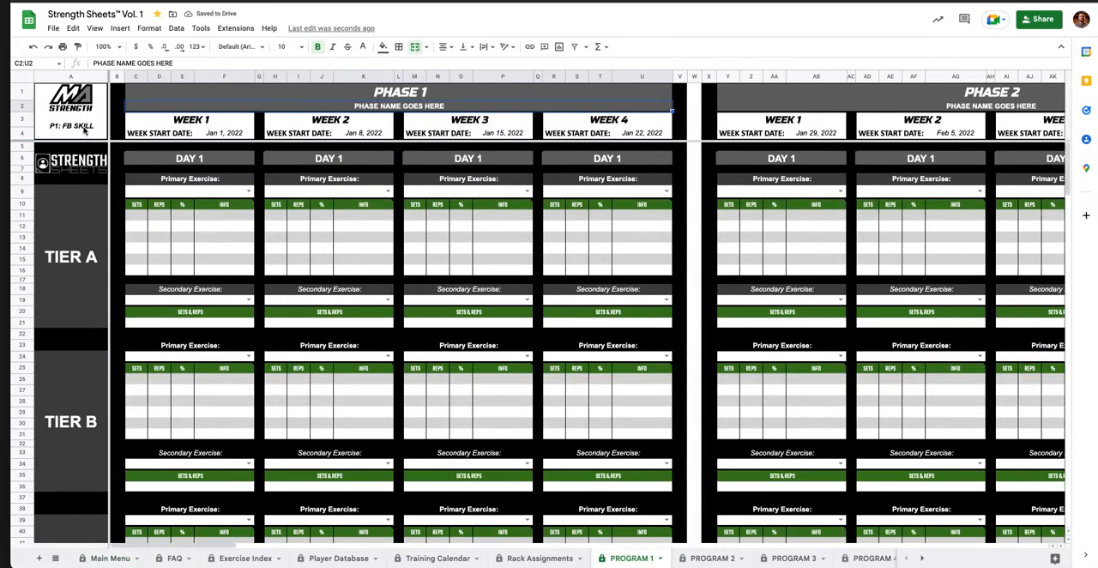
Enter HYPERTROPHY 1 as the phase name under the Phase 1 heading.
{"action": "left_click", "coordinate": [401, 96]}
{"action": "left_click", "coordinate": [403, 107]}
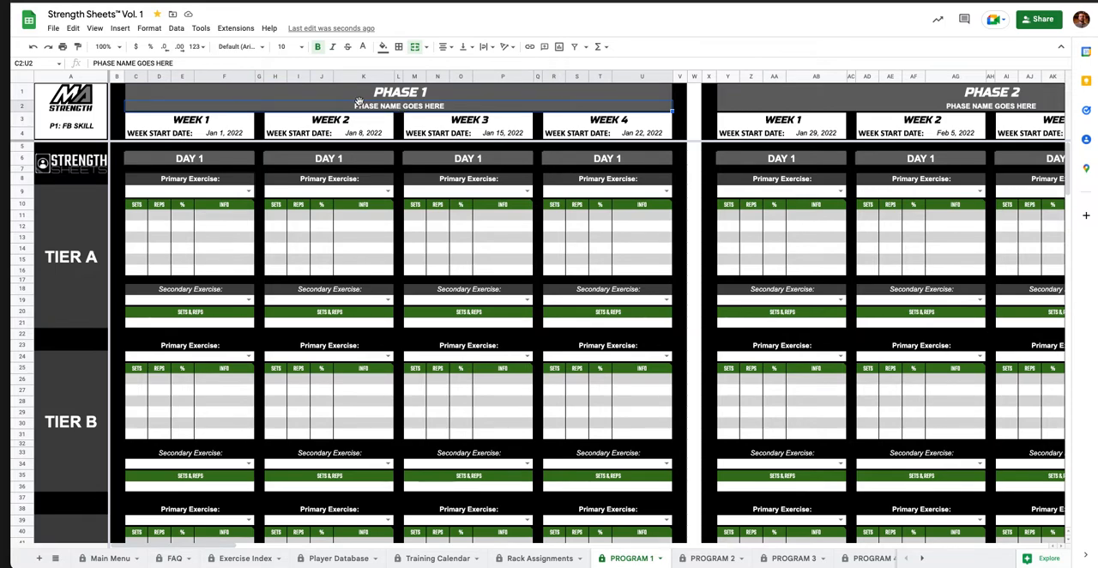
{"action": "type", "text": "HYPER TR"}
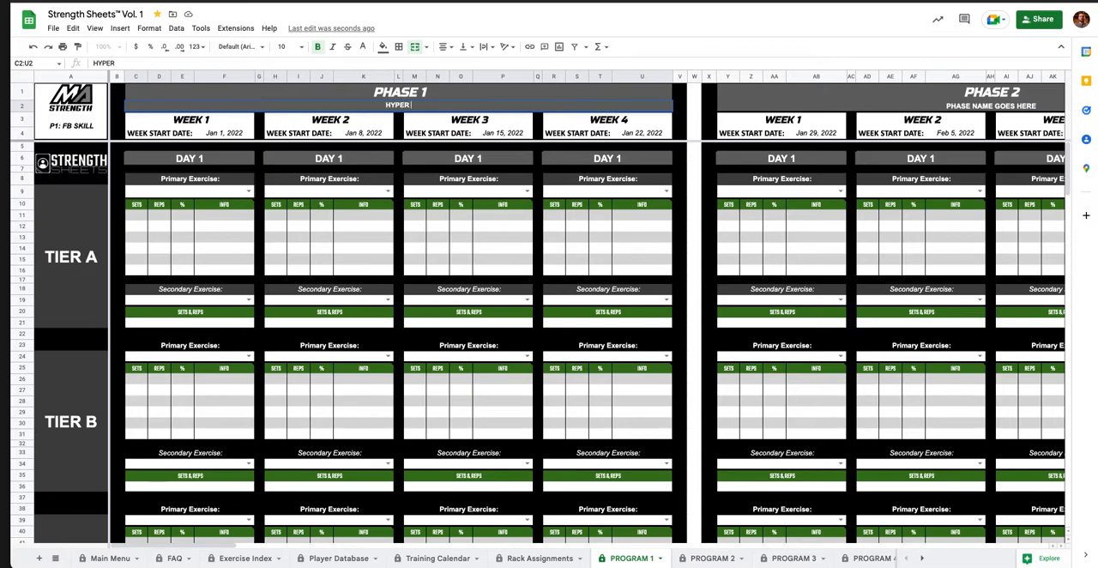
{"action": "key", "text": "BackSpace"}
{"action": "key", "text": "BackSpace"}
{"action": "key", "text": "BackSpace"}
{"action": "type", "text": "TROPHY 1"}
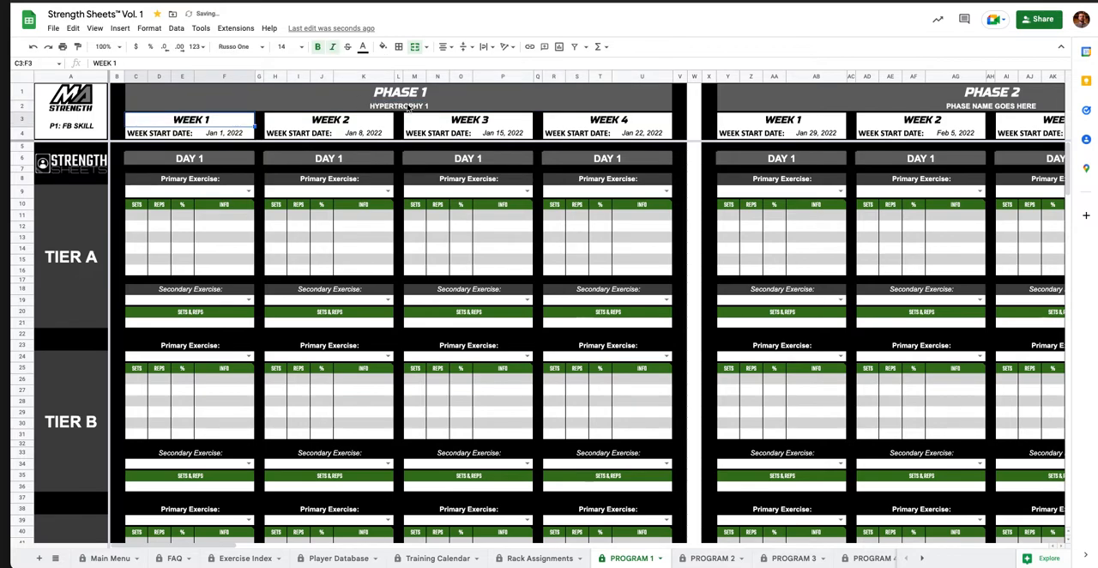
Undo the Phase 1 name entry and select an info cell in Week 3's Tier A block.
{"action": "left_click", "coordinate": [446, 109]}
{"action": "key", "text": "ctrl+z"}
{"action": "left_click", "coordinate": [486, 227]}
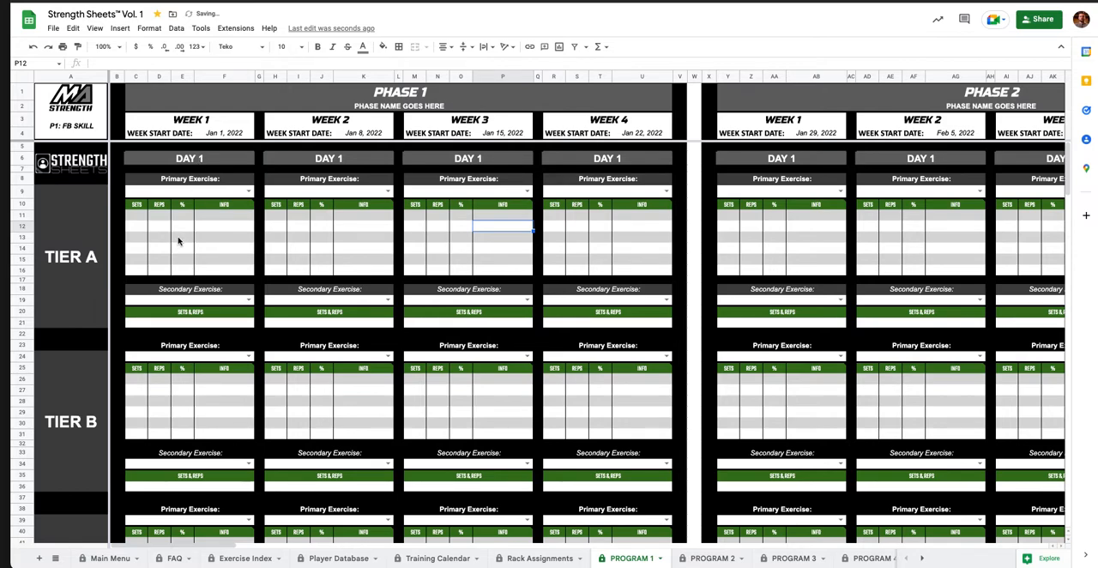
Select in turn the primary exercise, secondary exercise and sets and reps fields of Week 1, Day 1, Tier A.
{"action": "left_click", "coordinate": [226, 194]}
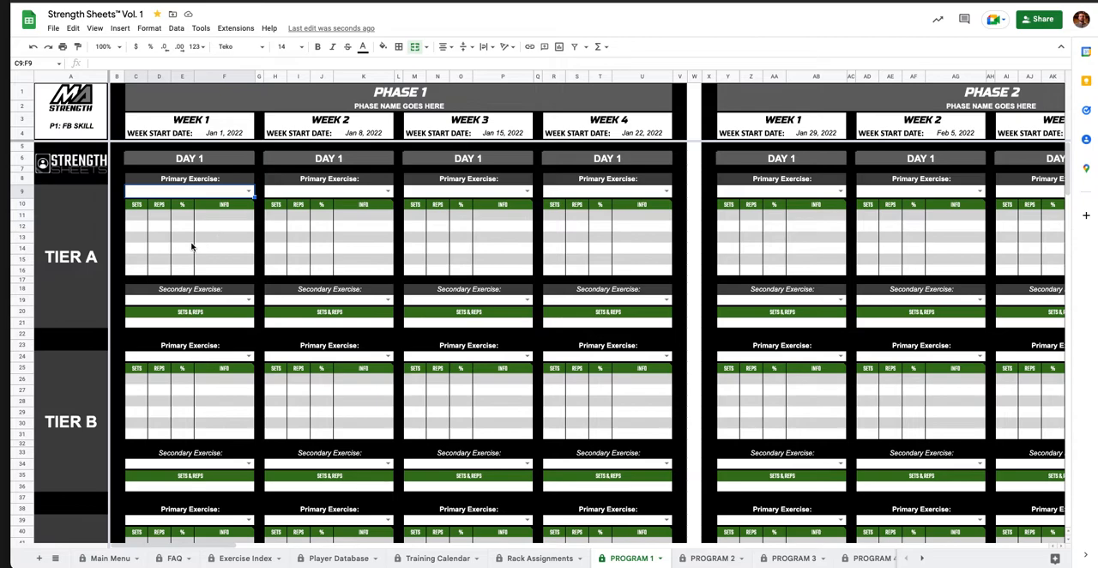
{"action": "left_click", "coordinate": [188, 302]}
{"action": "left_click", "coordinate": [200, 325]}
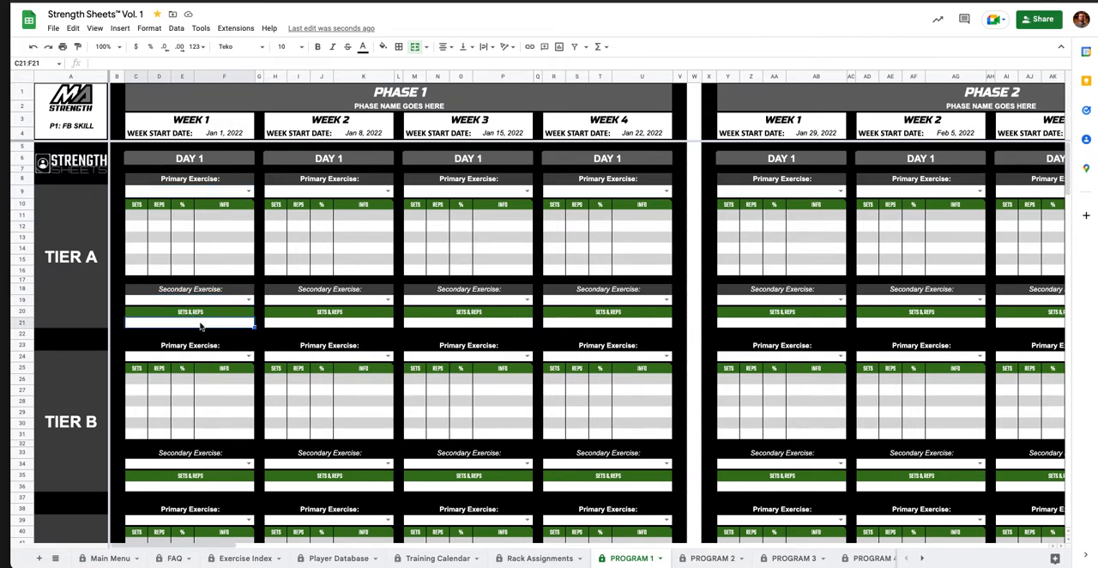
Examine how Tiers A to D repeat through Day 1 to Day 4 of the PROGRAM 1 sheet.
{"action": "scroll", "coordinate": [172, 234], "scroll_direction": "down", "scroll_amount": 1}
{"action": "scroll", "coordinate": [171, 234], "scroll_direction": "down", "scroll_amount": 10}
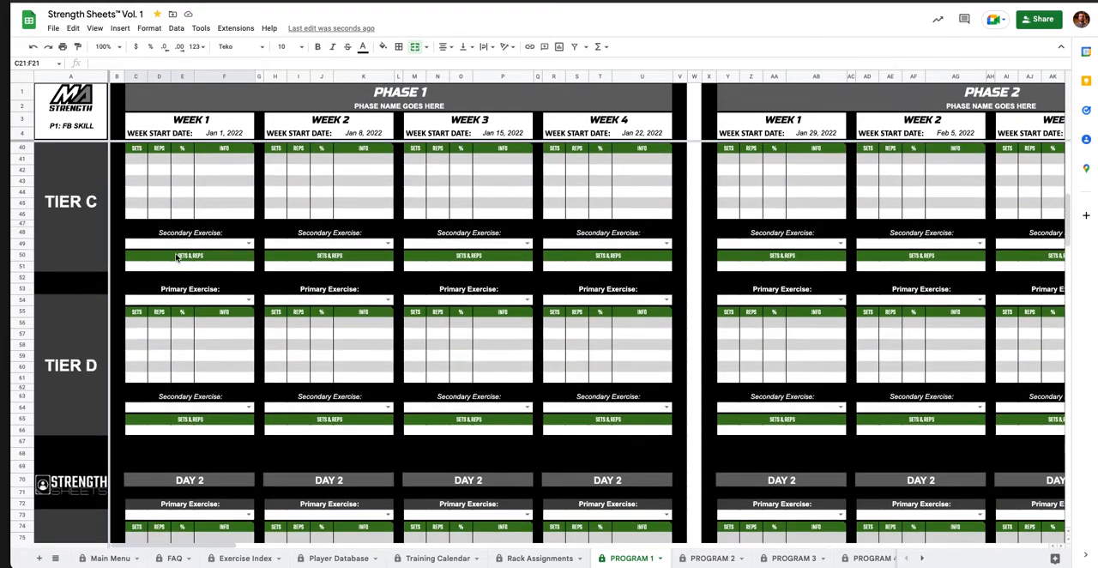
{"action": "scroll", "coordinate": [176, 324], "scroll_direction": "down", "scroll_amount": 5}
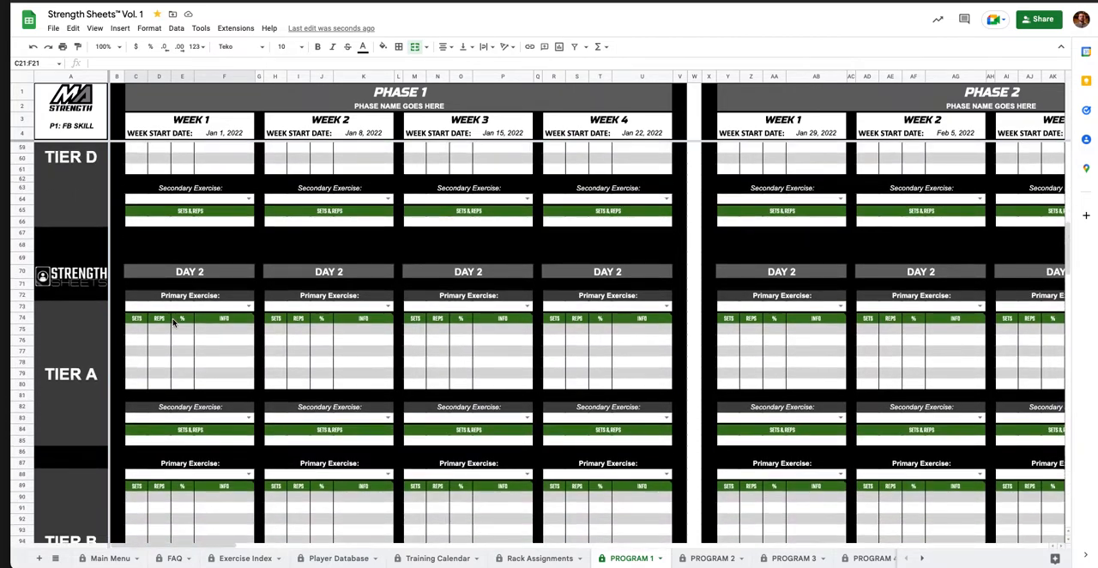
{"action": "scroll", "coordinate": [174, 322], "scroll_direction": "down", "scroll_amount": 3}
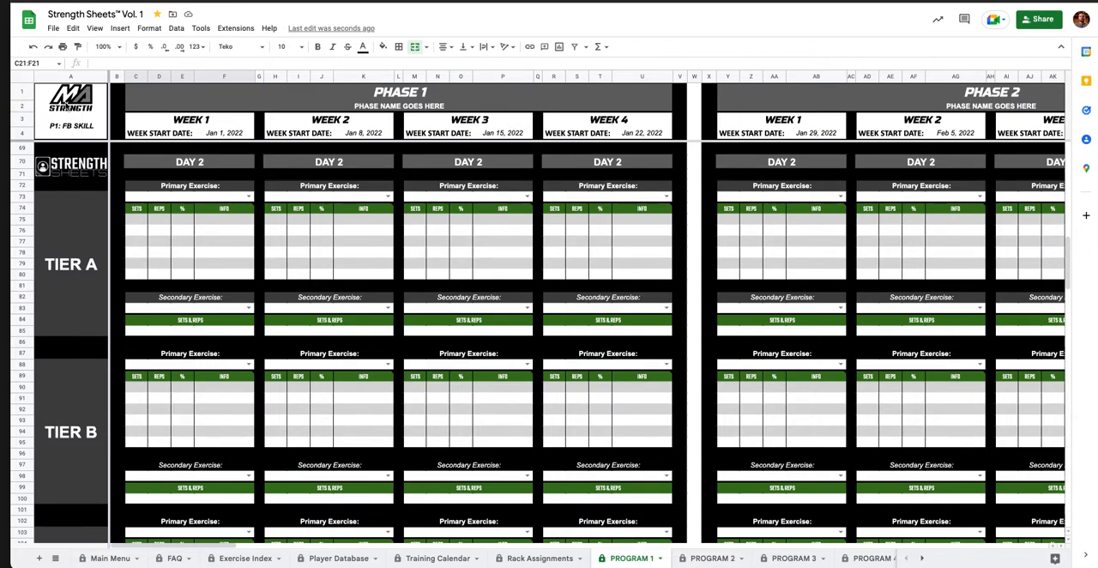
{"action": "scroll", "coordinate": [185, 293], "scroll_direction": "down", "scroll_amount": 1}
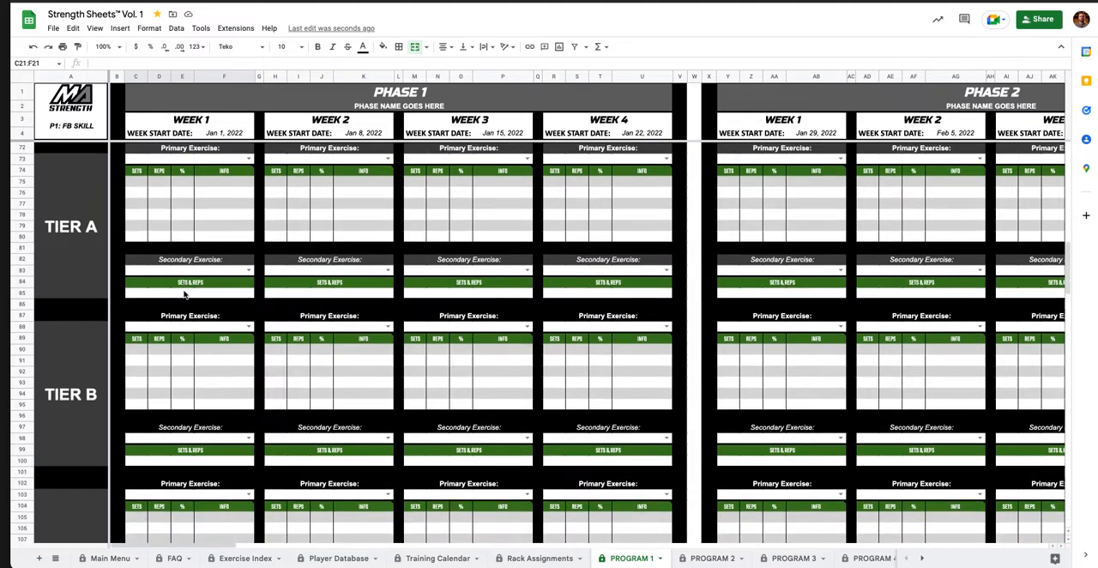
{"action": "scroll", "coordinate": [169, 276], "scroll_direction": "up", "scroll_amount": 1}
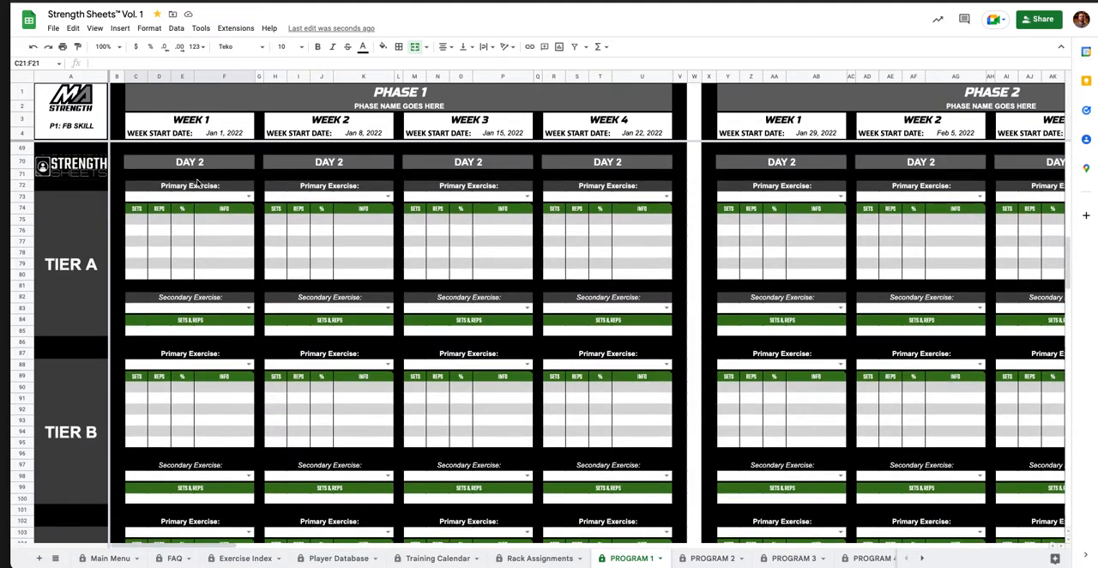
{"action": "scroll", "coordinate": [183, 269], "scroll_direction": "down", "scroll_amount": 10}
{"action": "scroll", "coordinate": [184, 262], "scroll_direction": "down", "scroll_amount": 20}
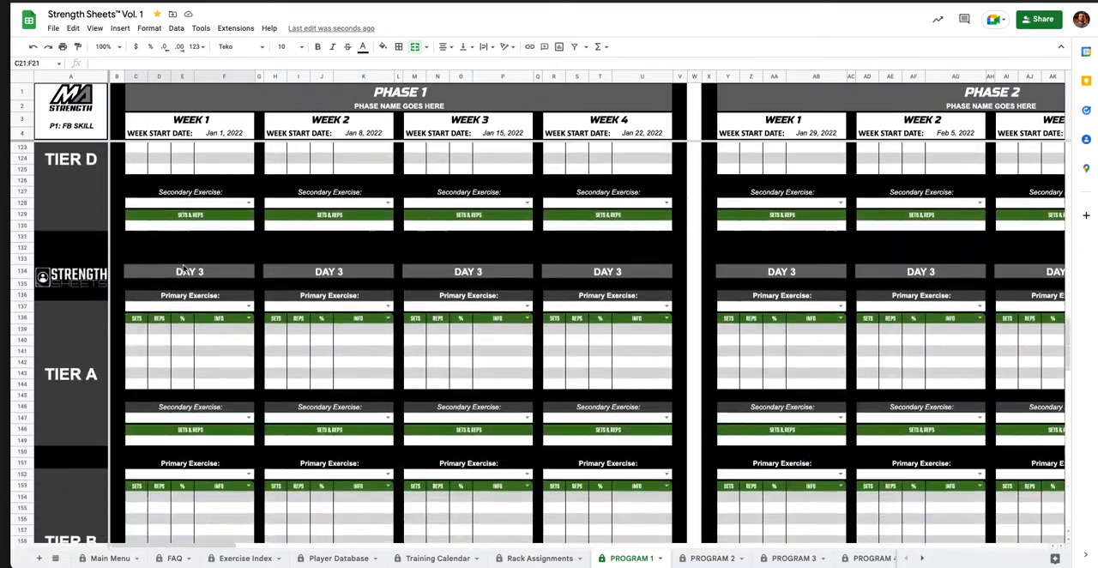
{"action": "scroll", "coordinate": [186, 257], "scroll_direction": "down", "scroll_amount": 10}
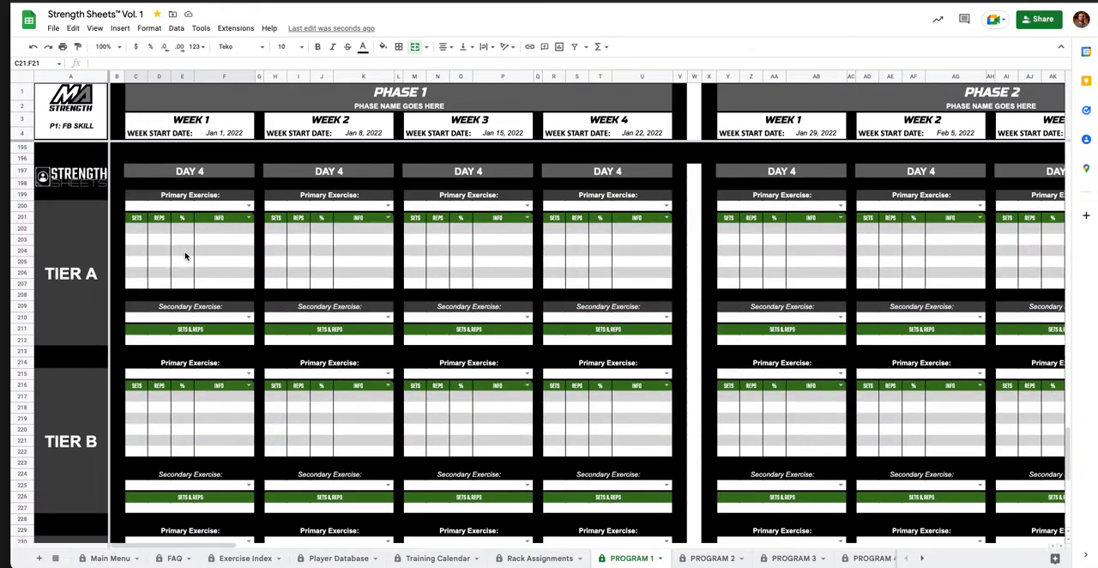
{"action": "scroll", "coordinate": [187, 259], "scroll_direction": "up", "scroll_amount": 8}
{"action": "scroll", "coordinate": [188, 262], "scroll_direction": "up", "scroll_amount": 20}
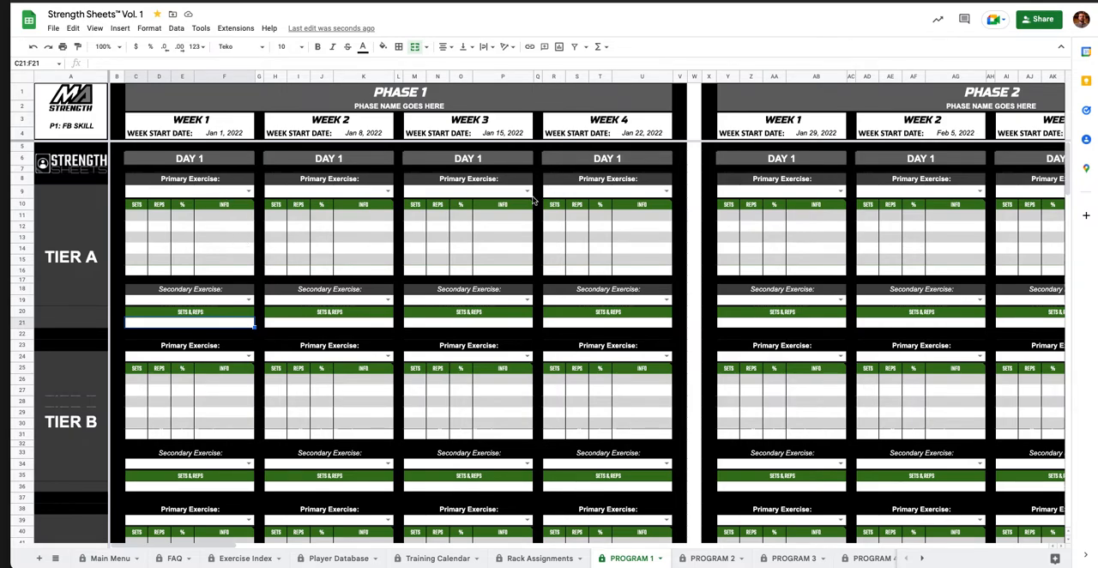
View the Phase 2 weeks, check the program list on the Main Menu sheet and return to the PROGRAM 1 sheet.
{"action": "scroll", "coordinate": [534, 200], "scroll_direction": "right", "scroll_amount": 5}
{"action": "scroll", "coordinate": [535, 200], "scroll_direction": "right", "scroll_amount": 2}
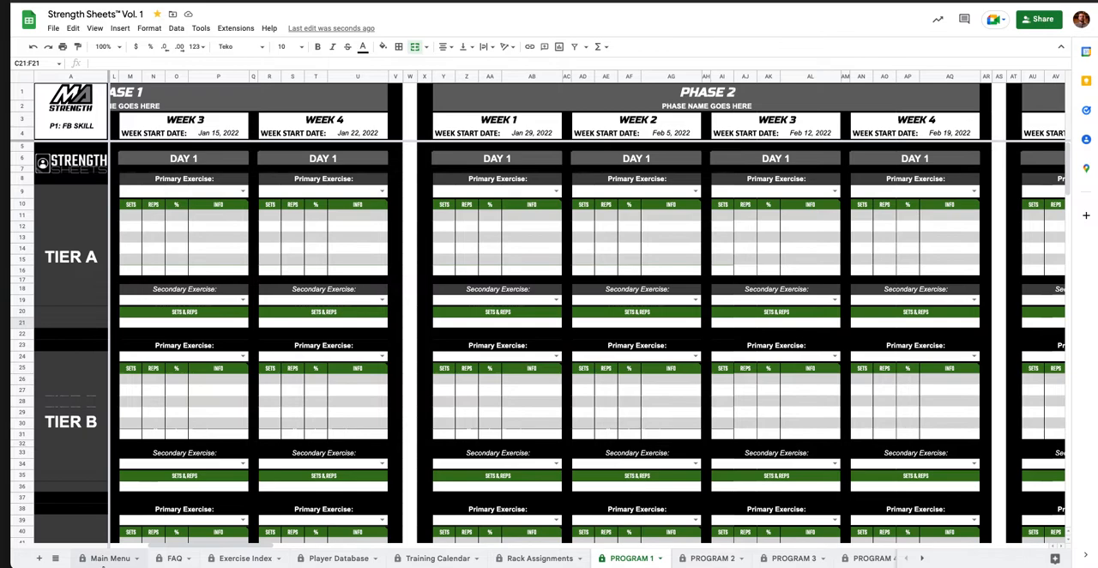
{"action": "left_click", "coordinate": [105, 560]}
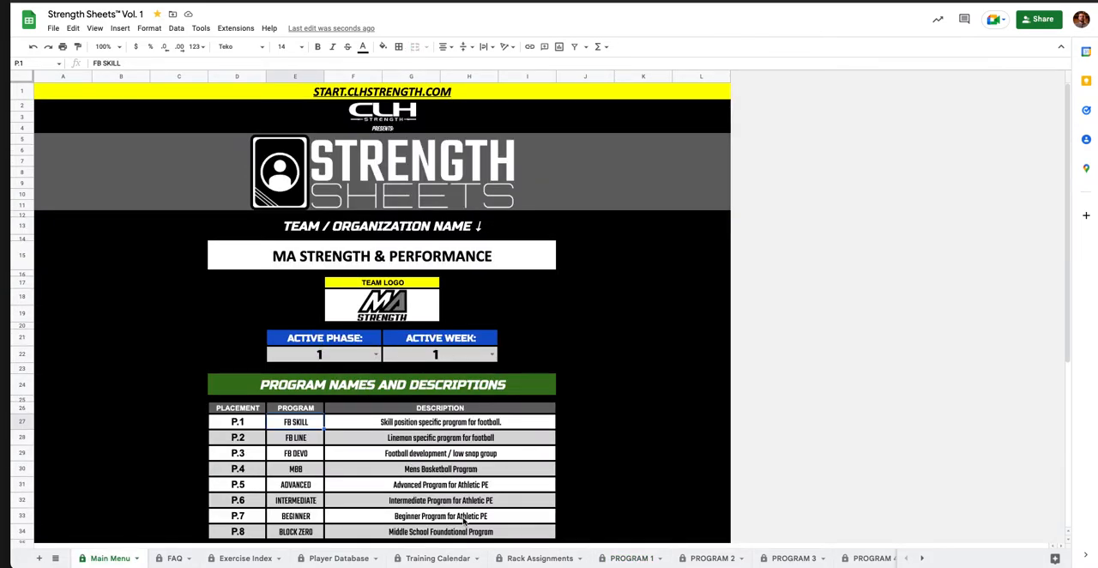
{"action": "left_click", "coordinate": [633, 559]}
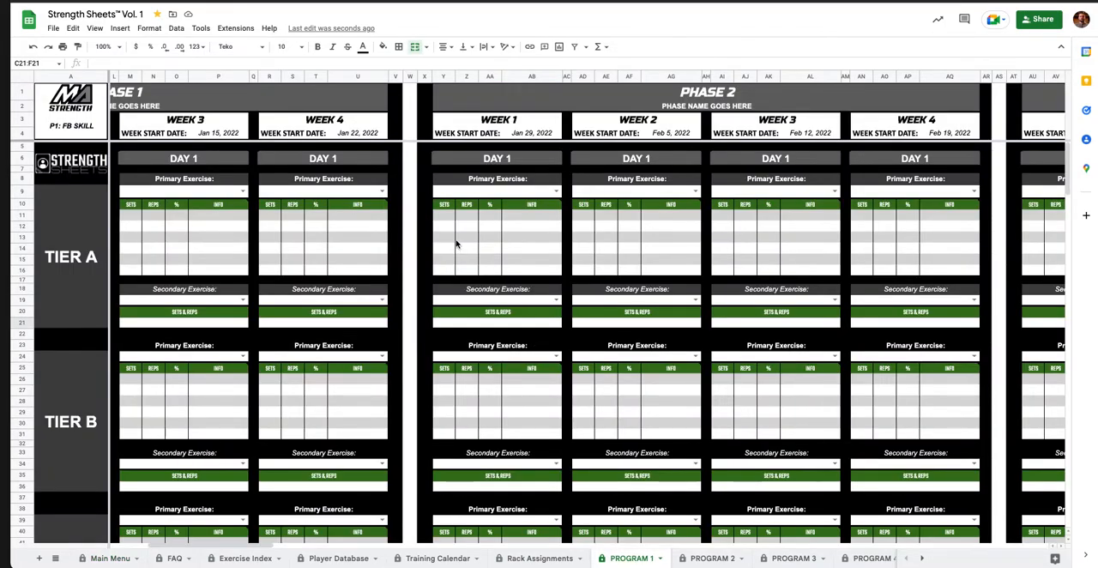
Browse the primary exercise options for Phase 1, Week 1, Day 1, Tier A through to the end of the list.
{"action": "scroll", "coordinate": [453, 244], "scroll_direction": "left", "scroll_amount": 5}
{"action": "scroll", "coordinate": [452, 245], "scroll_direction": "left", "scroll_amount": 1}
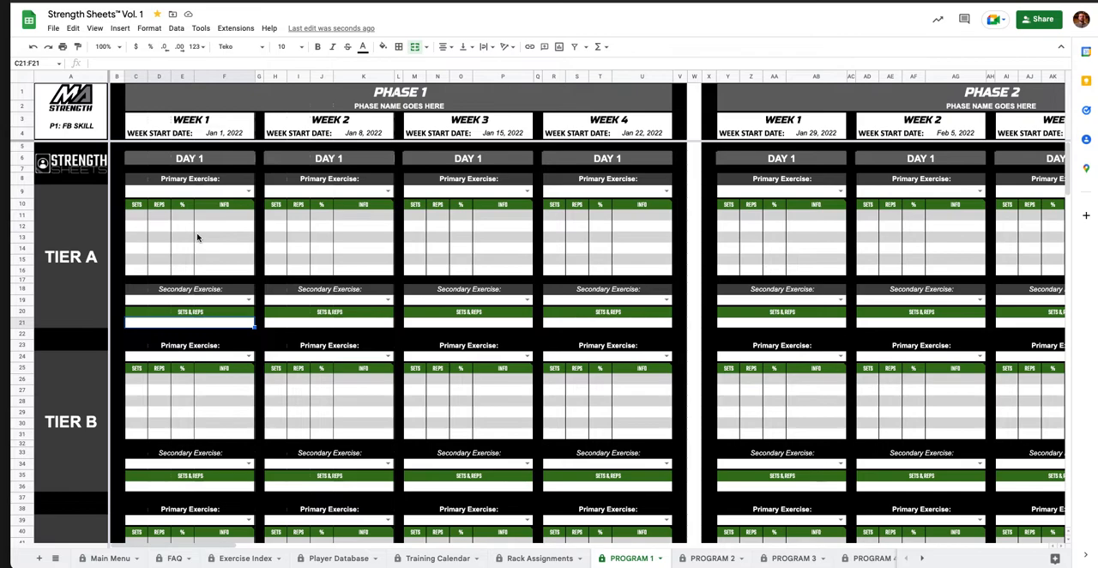
{"action": "left_click", "coordinate": [221, 194]}
{"action": "left_click", "coordinate": [248, 190]}
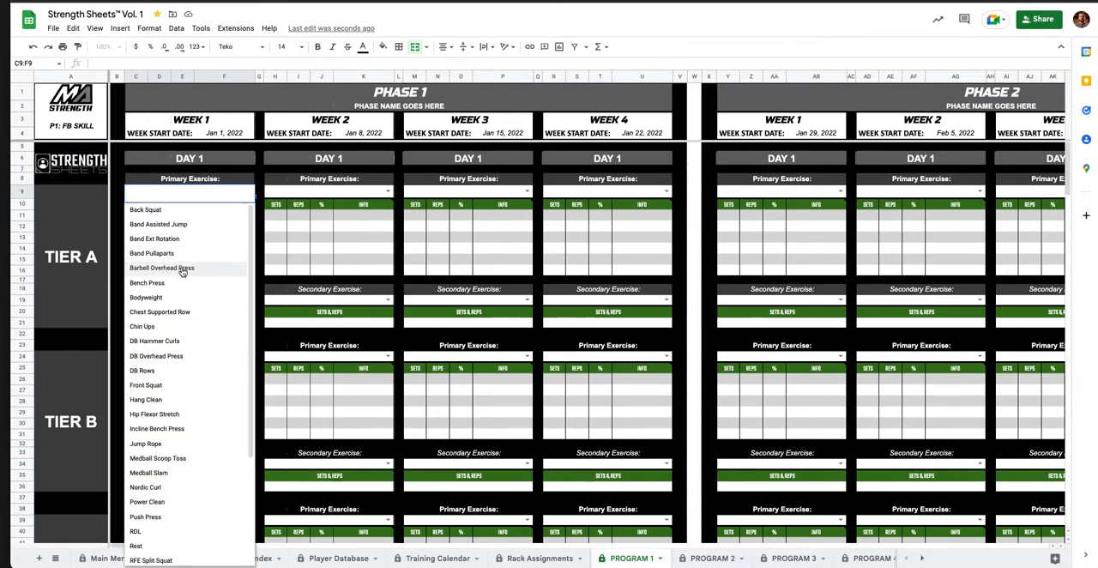
{"action": "scroll", "coordinate": [187, 273], "scroll_direction": "down", "scroll_amount": 3}
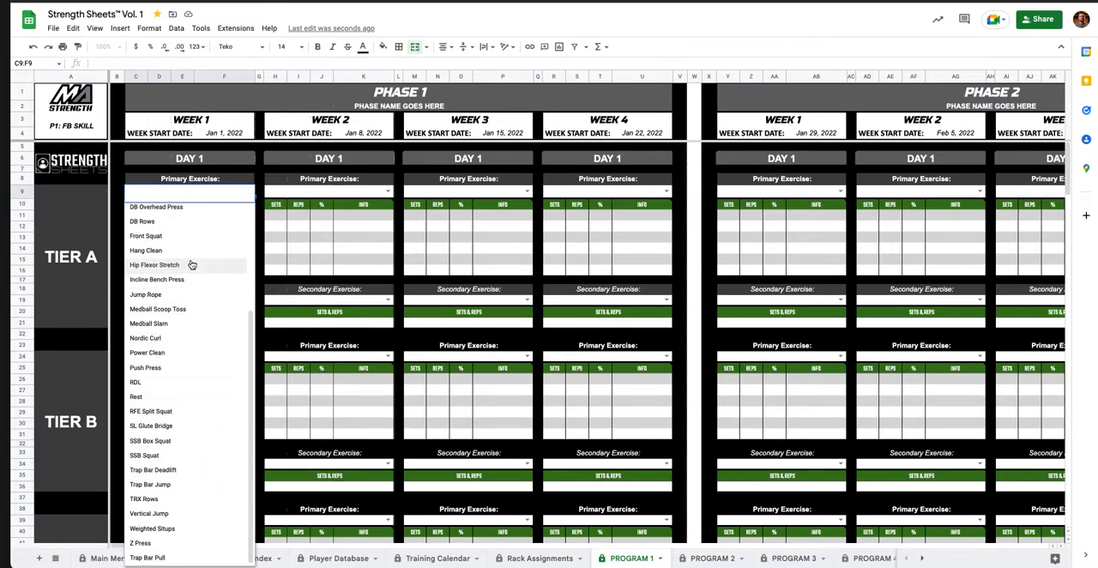
{"action": "left_click", "coordinate": [299, 240]}
{"action": "left_click", "coordinate": [249, 191]}
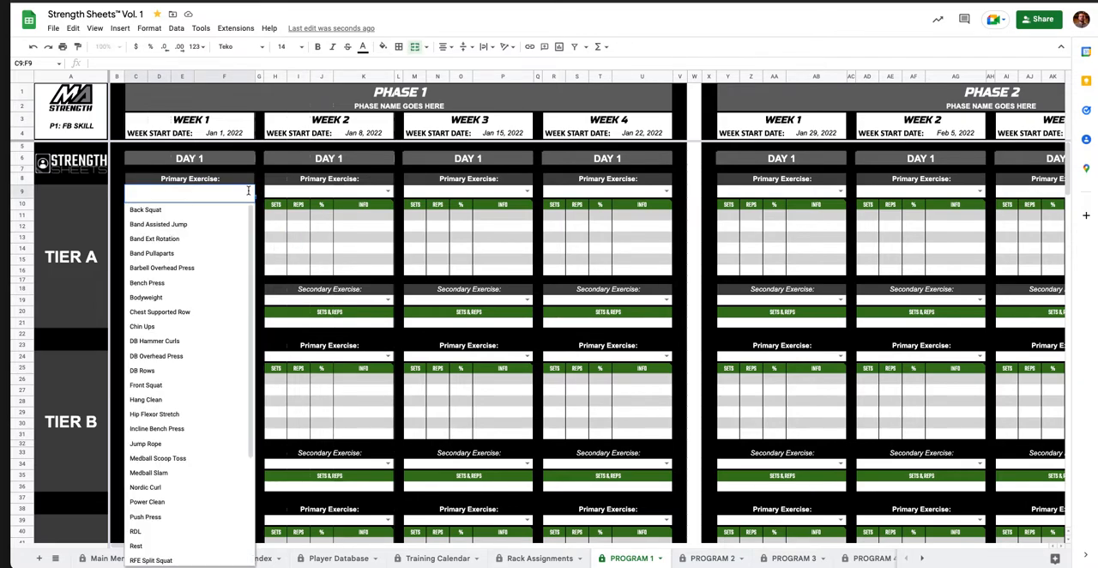
{"action": "scroll", "coordinate": [187, 275], "scroll_direction": "down", "scroll_amount": 2}
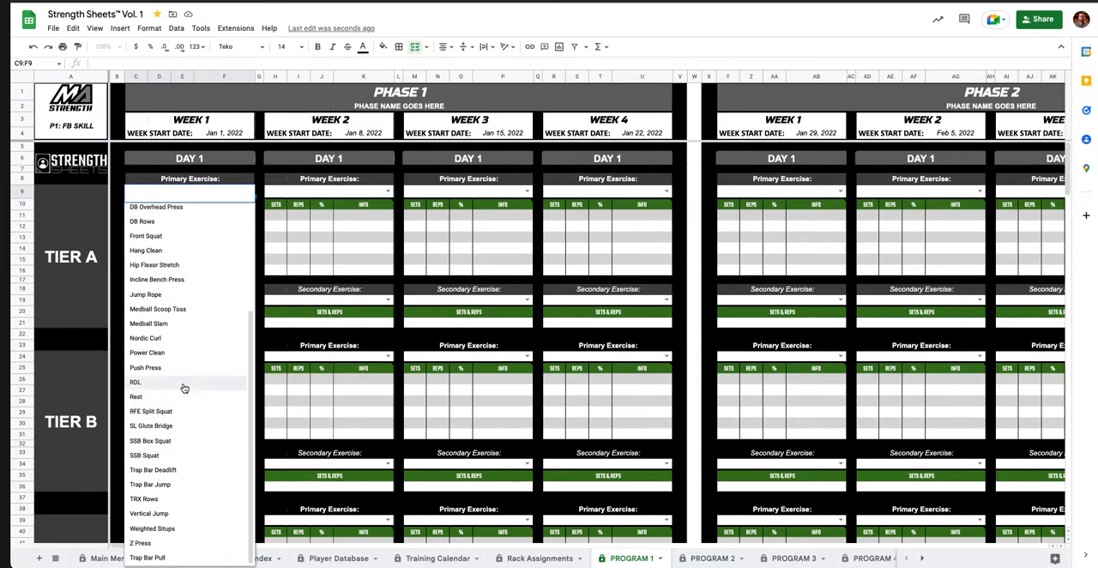
{"action": "key", "text": "Escape"}
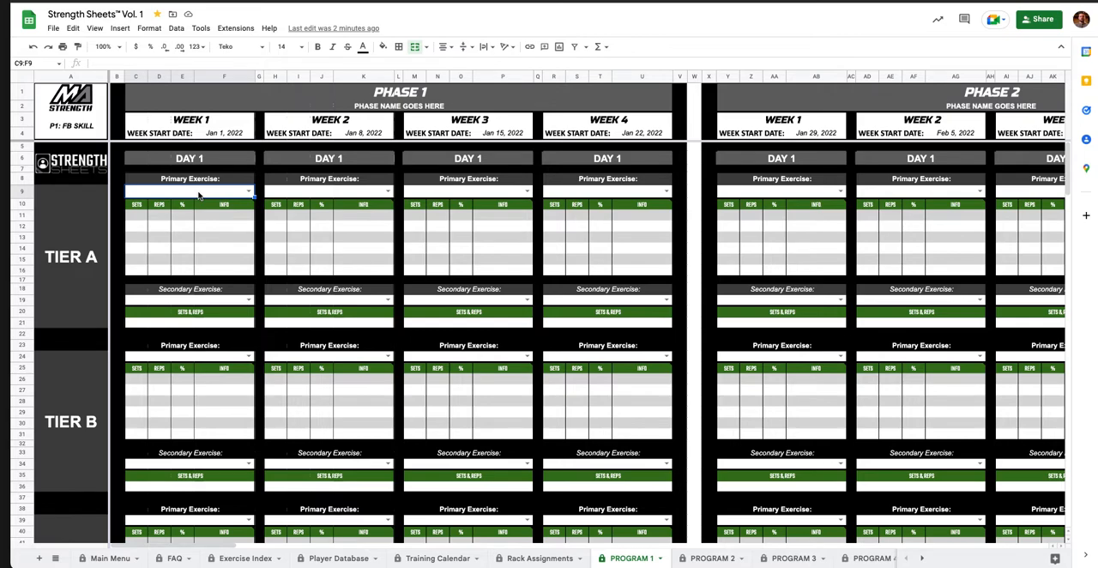
Set the primary exercise of Week 1, Day 1, Tier A to Back Squat.
{"action": "type", "text": "BACK"}
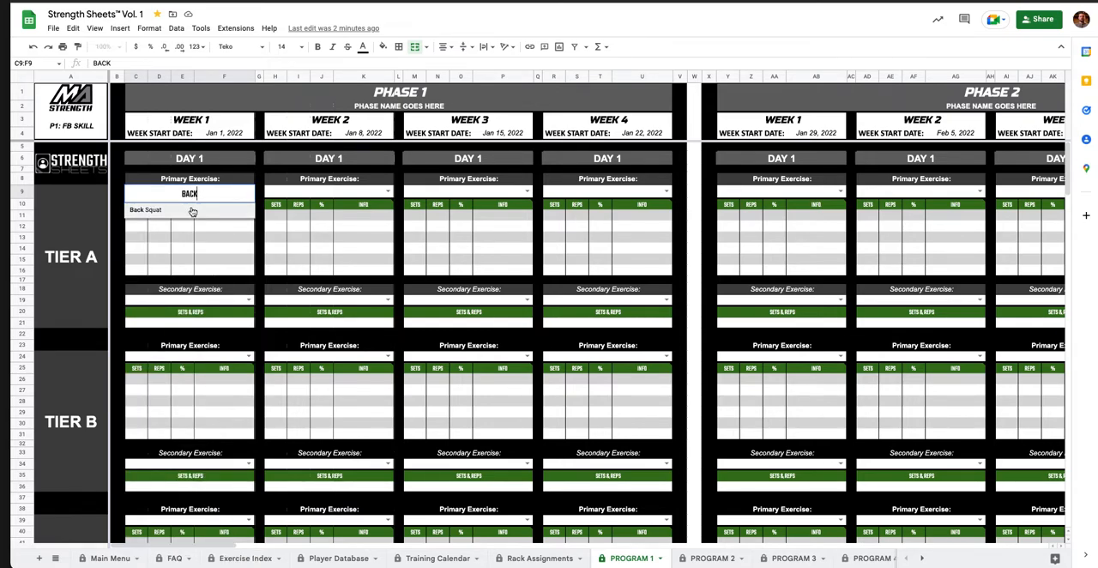
{"action": "left_click", "coordinate": [175, 214]}
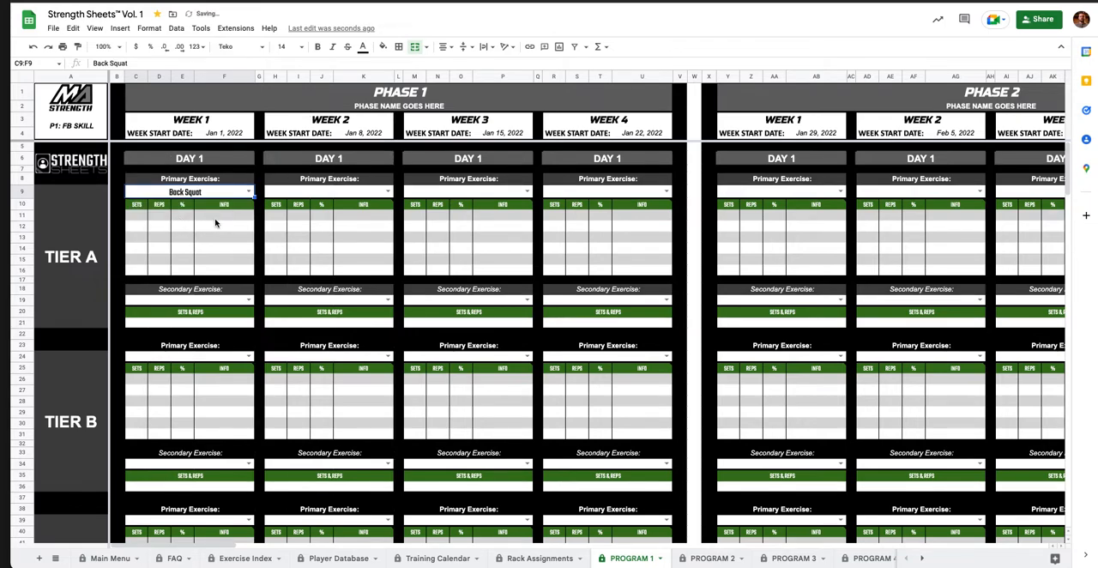
{"action": "left_click", "coordinate": [216, 223]}
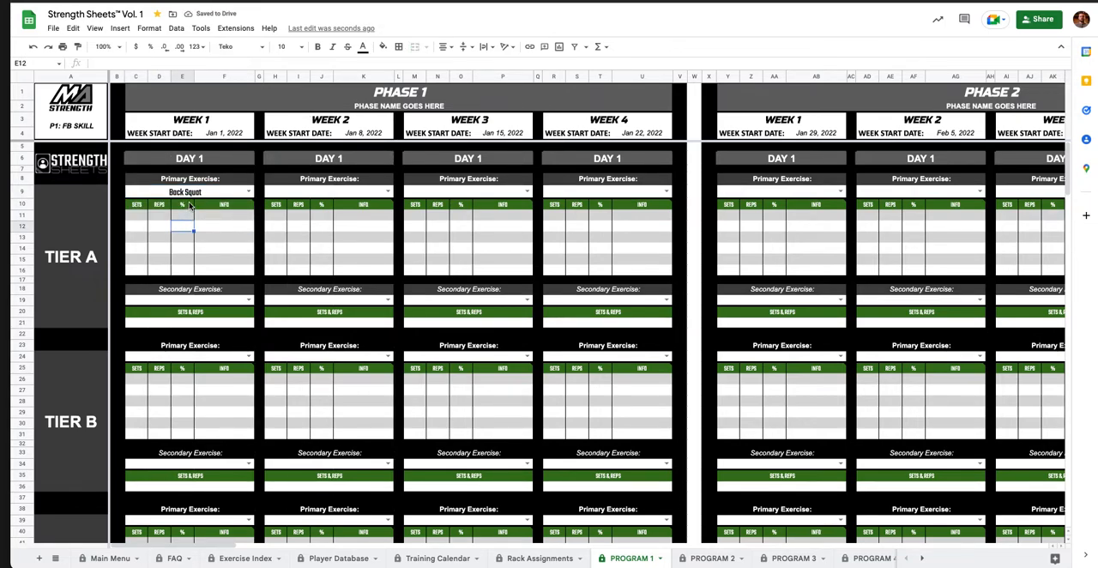
{"action": "left_click", "coordinate": [196, 194]}
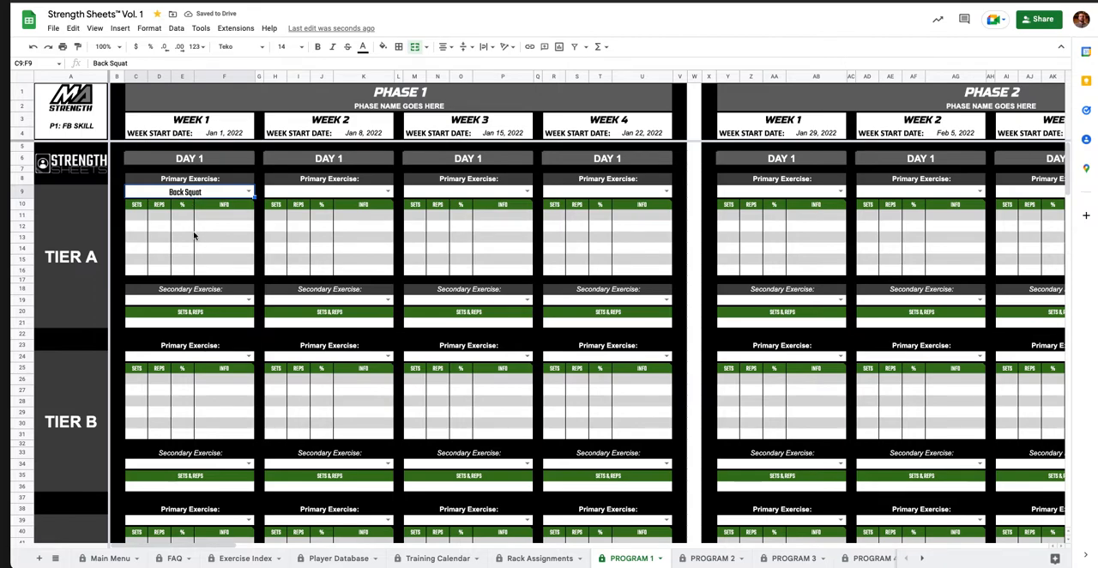
Clear the primary exercise of Week 1, Day 1, Tier A and check its list of exercise options again.
{"action": "left_click", "coordinate": [189, 226]}
{"action": "left_click", "coordinate": [195, 194]}
{"action": "key", "text": "Delete"}
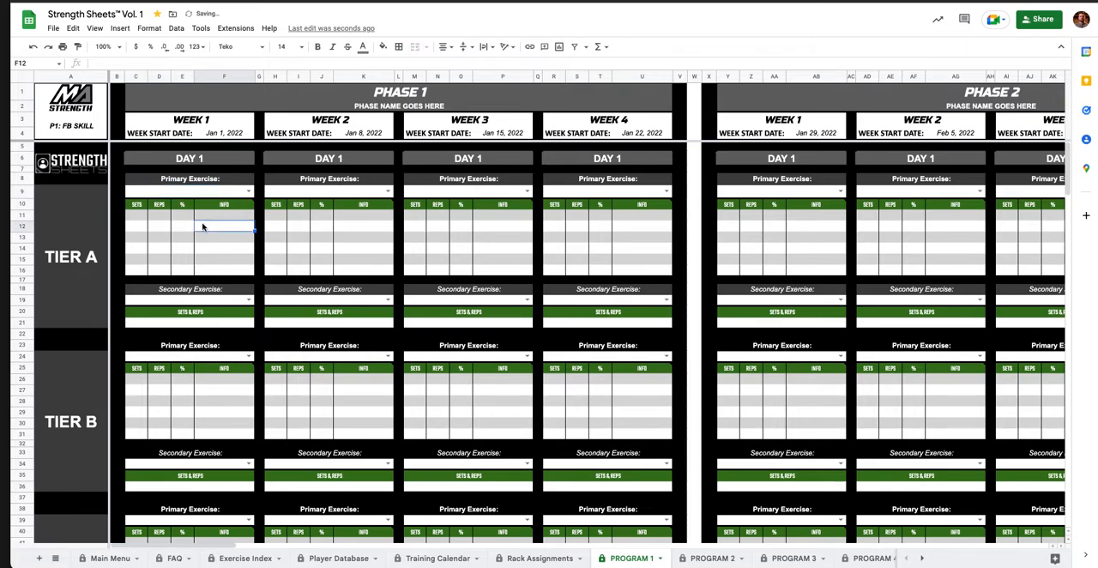
{"action": "double_click", "coordinate": [214, 192]}
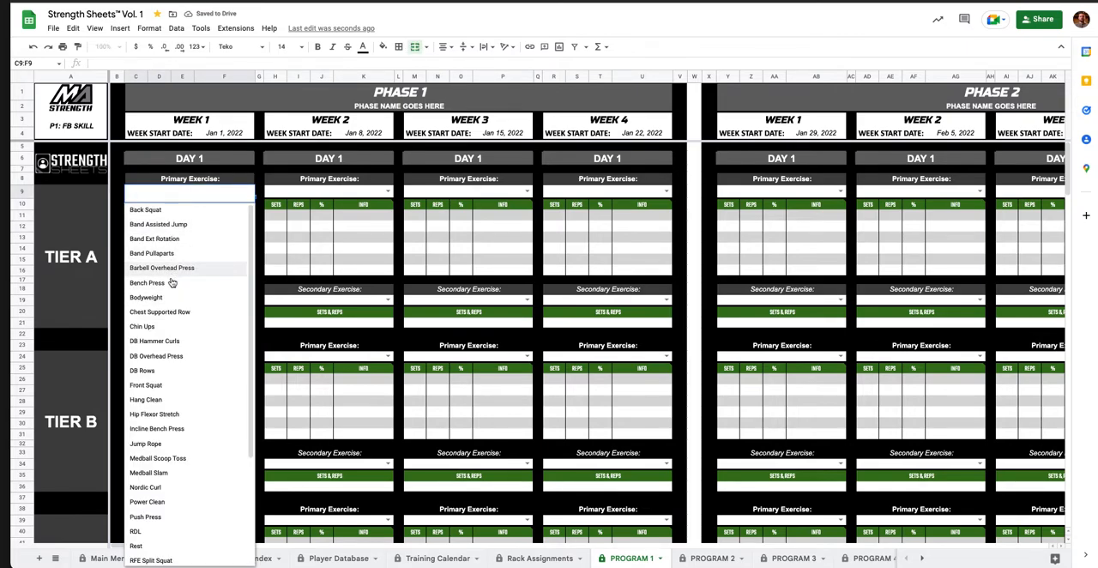
{"action": "left_click", "coordinate": [319, 249]}
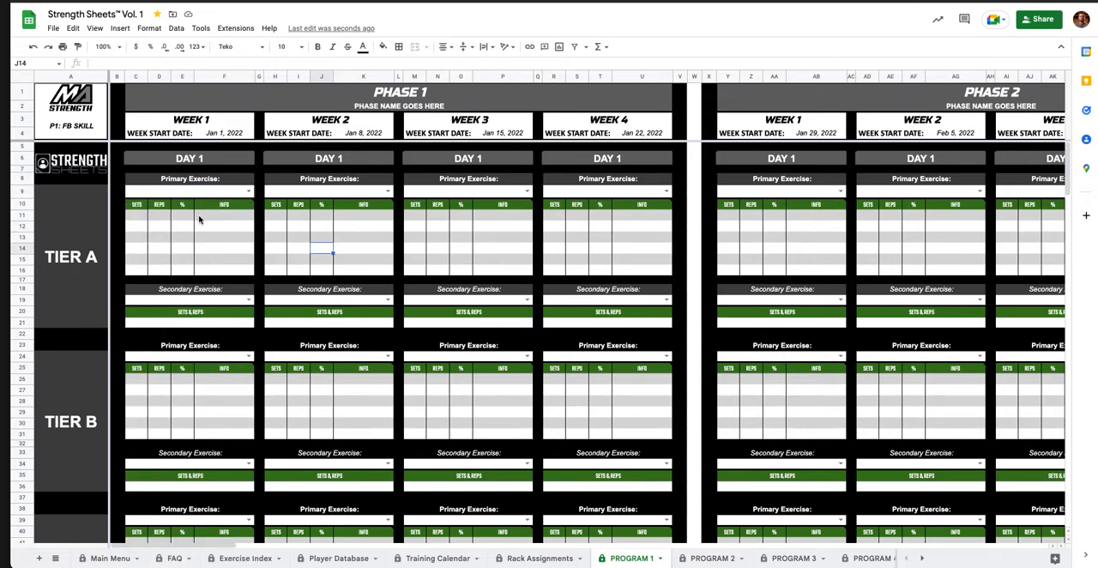
Examine the sets, reps, percentage and info columns of Week 1, Day 1, Tier A, including the note on the INFO header.
{"action": "left_click", "coordinate": [136, 221]}
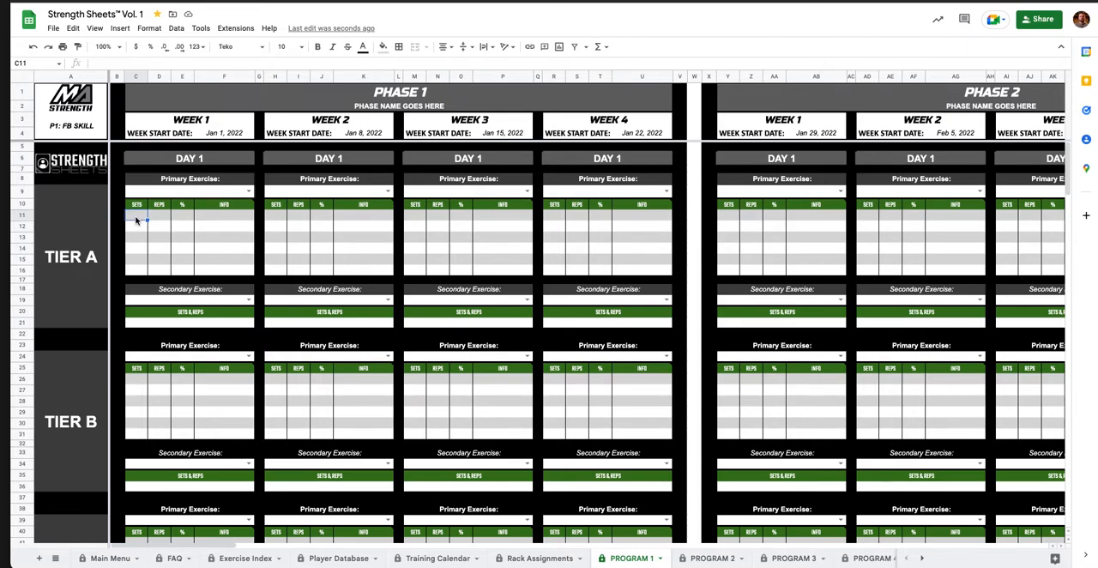
{"action": "left_click", "coordinate": [162, 221]}
{"action": "left_click", "coordinate": [182, 220]}
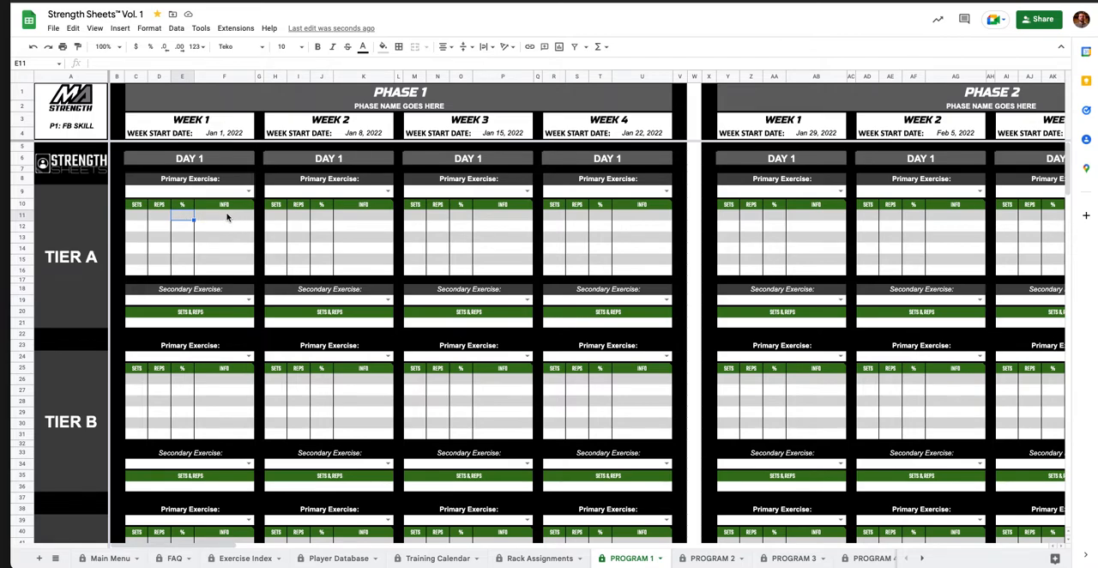
{"action": "left_click", "coordinate": [222, 218]}
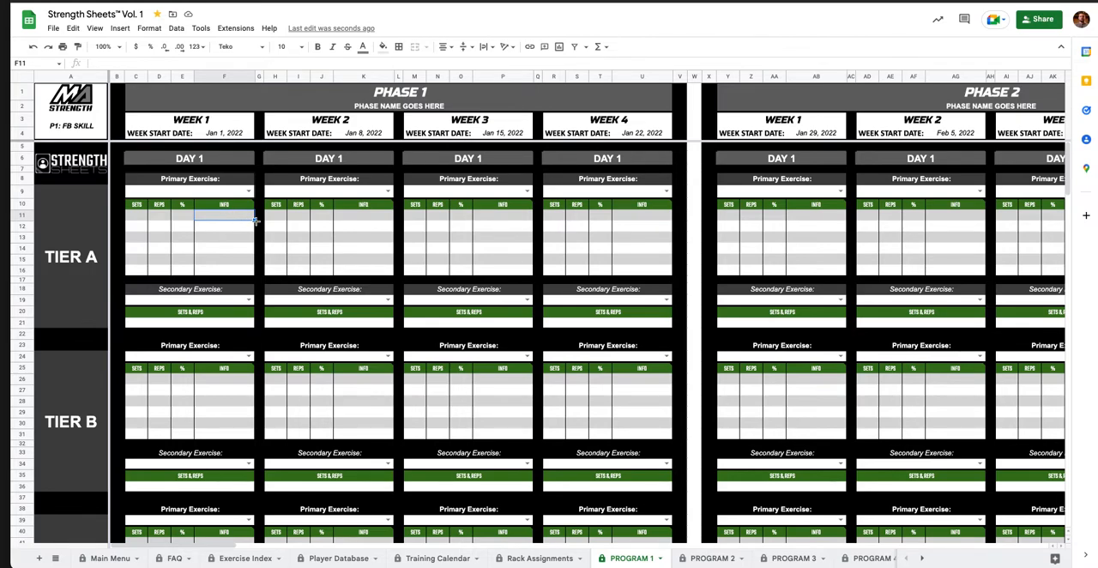
{"action": "mouse_move", "coordinate": [244, 207]}
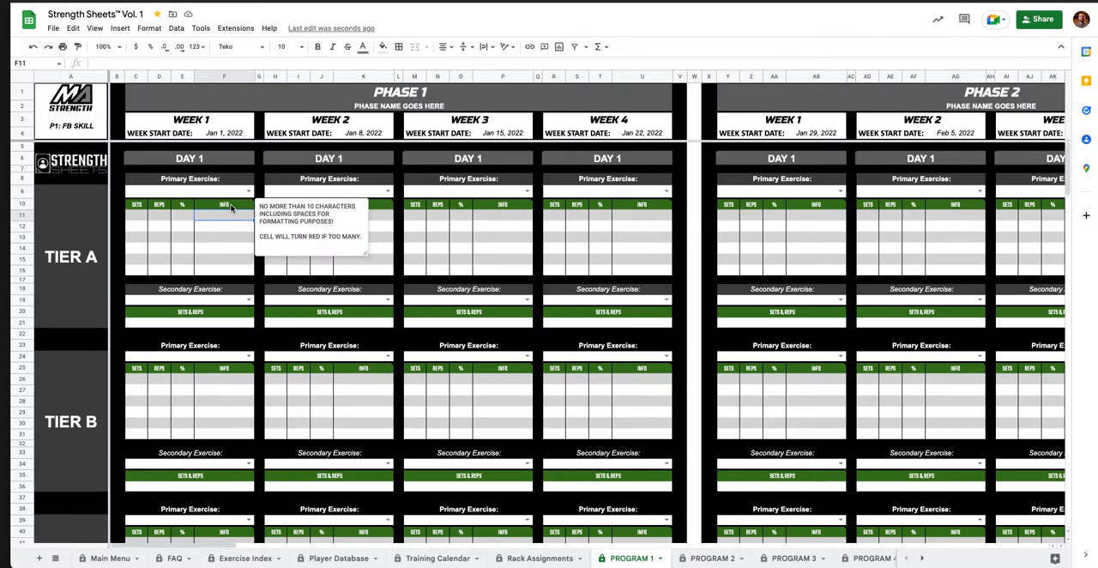
{"action": "left_click", "coordinate": [137, 217]}
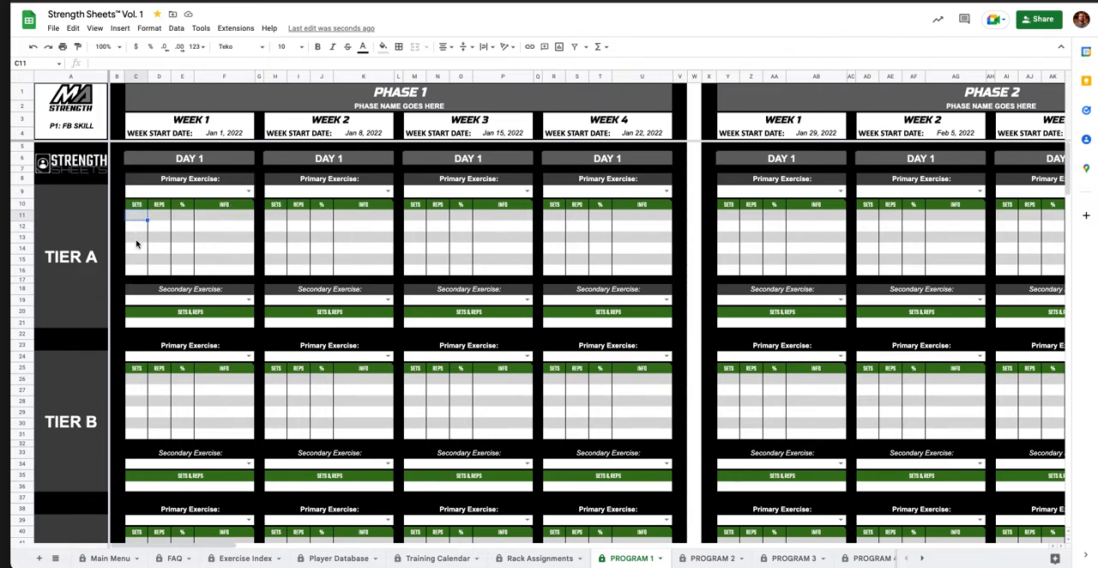
{"action": "left_click", "coordinate": [141, 248]}
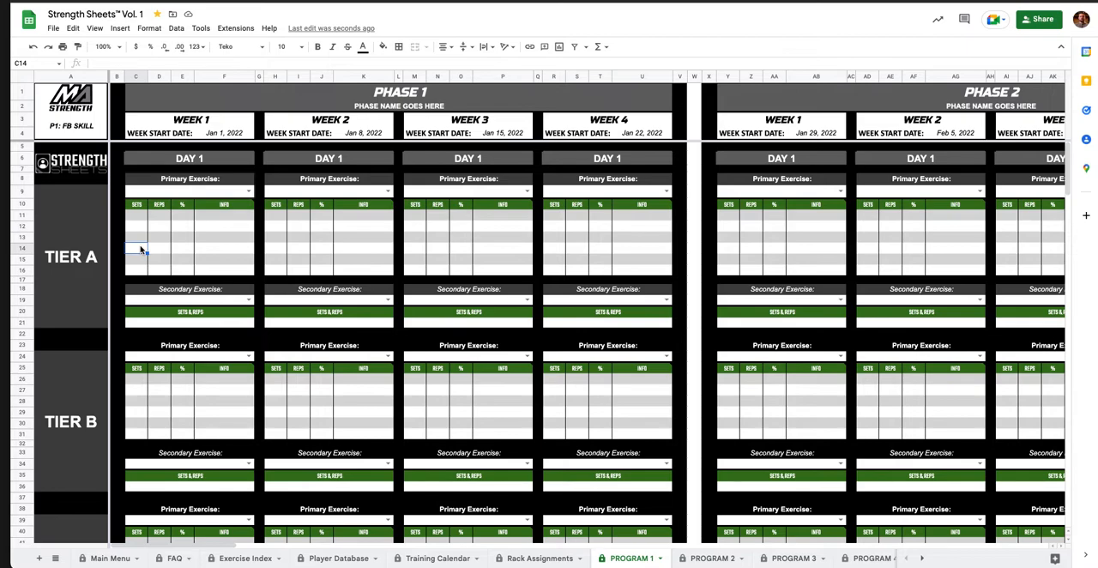
Enter 1 set of 3 reps in each of the first three rows of Week 1, Day 1, Tier A.
{"action": "left_click", "coordinate": [135, 219]}
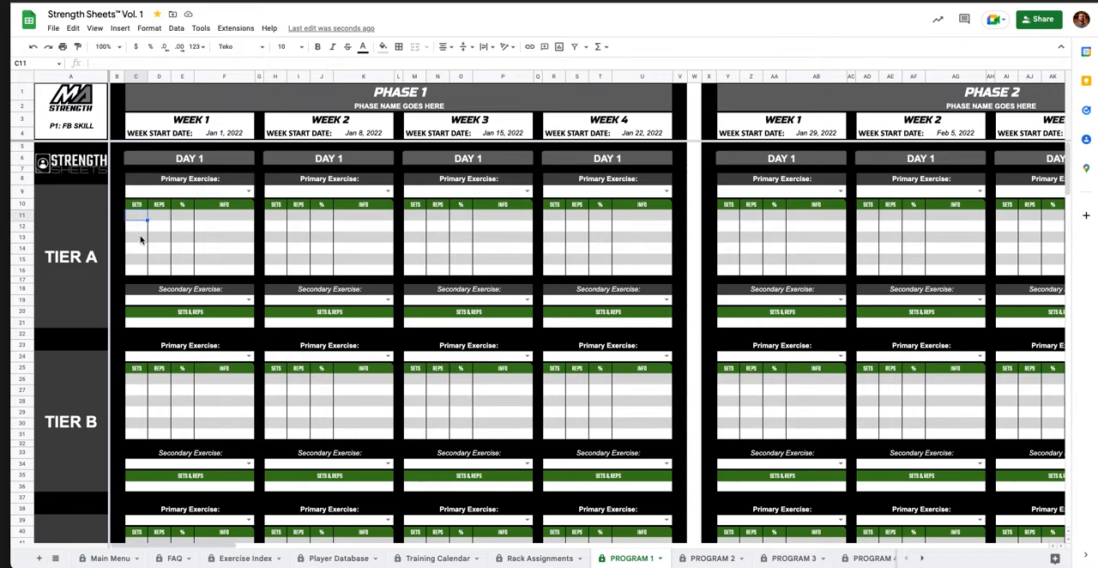
{"action": "type", "text": "1"}
{"action": "key", "text": "Tab"}
{"action": "type", "text": "3"}
{"action": "key", "text": "Return"}
{"action": "type", "text": "1"}
{"action": "key", "text": "Tab"}
{"action": "type", "text": "3"}
{"action": "key", "text": "Return"}
{"action": "type", "text": "1"}
{"action": "key", "text": "Tab"}
{"action": "type", "text": "3"}
{"action": "key", "text": "Return"}
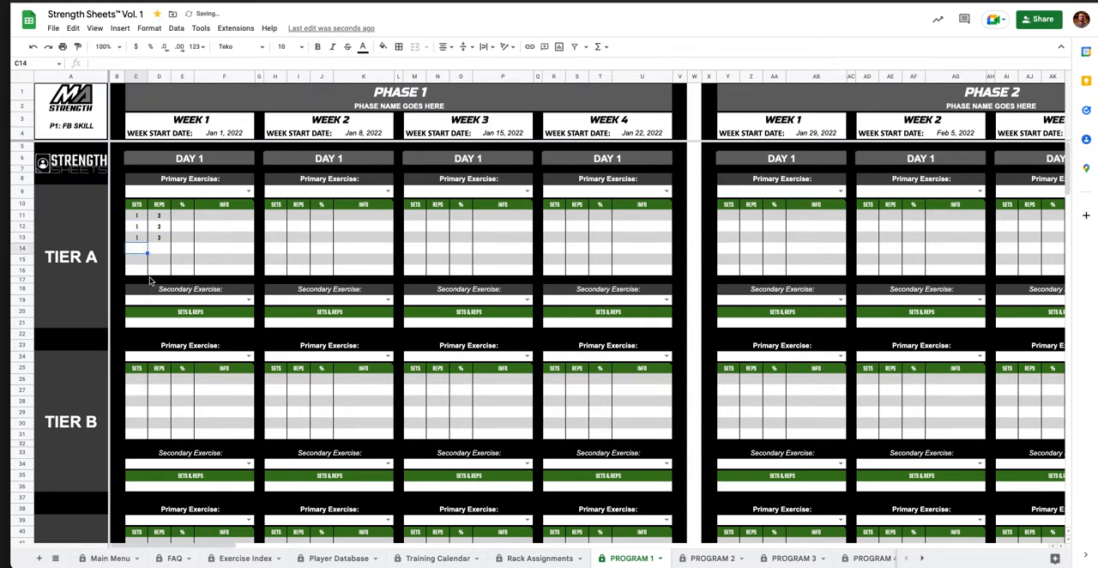
Enter 5 sets of 1 rep in the fourth row of Week 1, Day 1, Tier A.
{"action": "type", "text": "5"}
{"action": "key", "text": "Tab"}
{"action": "type", "text": "1"}
{"action": "key", "text": "Return"}
Set the percentages of the four filled rows in Week 1, Day 1, Tier A to 60%, 70%, 80% and 90% in descending row order.
{"action": "left_click", "coordinate": [182, 248]}
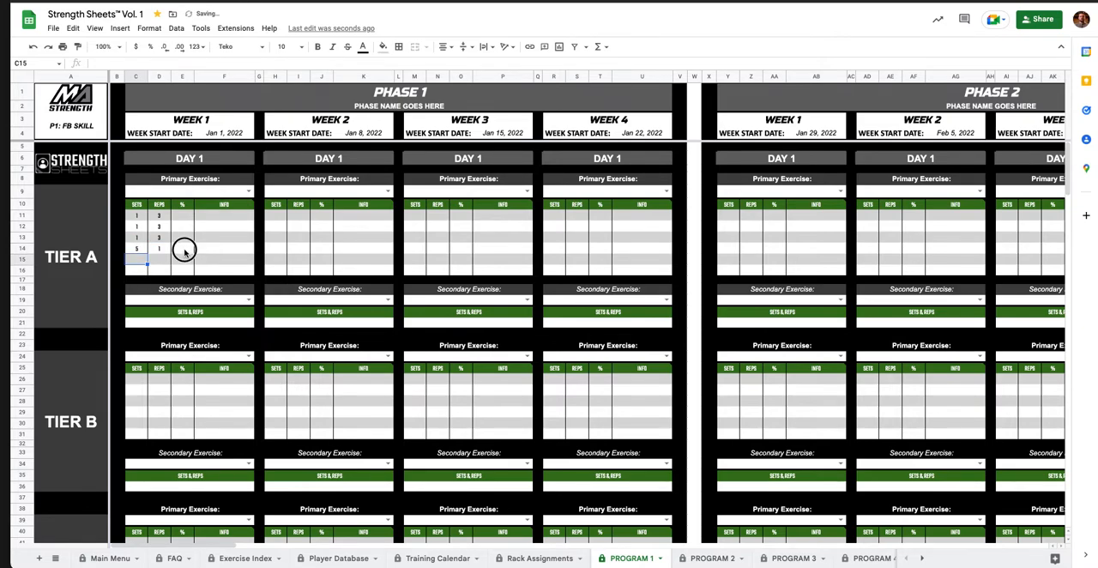
{"action": "type", "text": "90"}
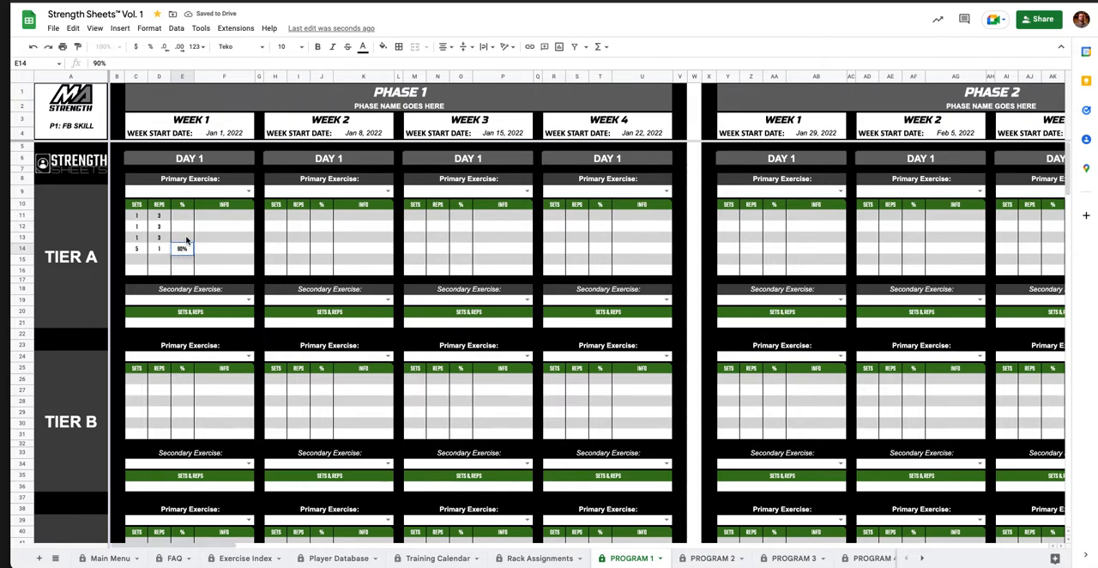
{"action": "key", "text": "Up"}
{"action": "type", "text": "80"}
{"action": "left_click", "coordinate": [185, 225]}
{"action": "type", "text": "70"}
{"action": "left_click", "coordinate": [187, 216]}
{"action": "type", "text": "60"}
{"action": "key", "text": "Return"}
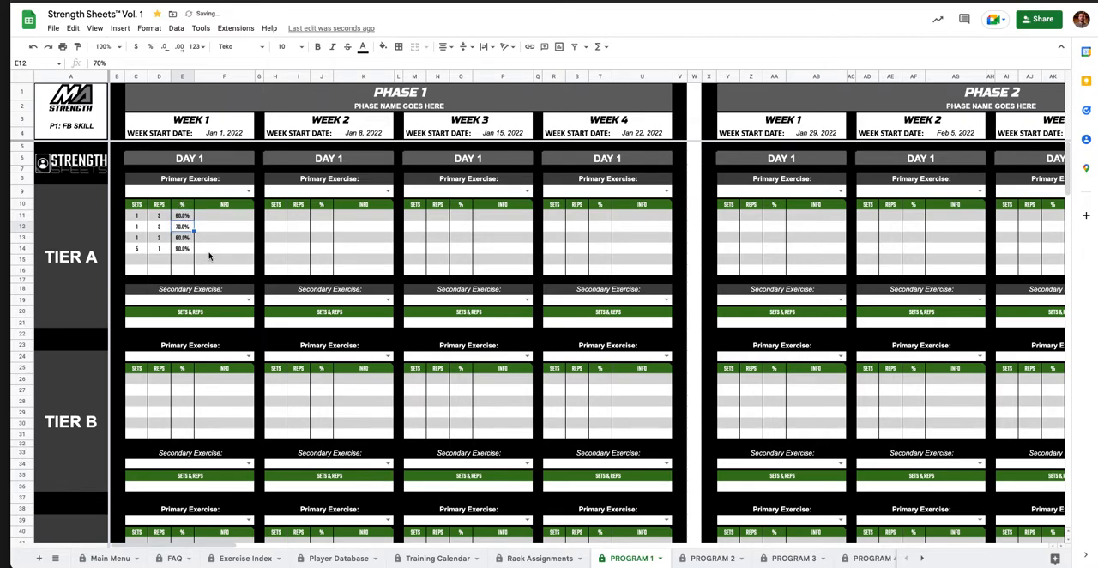
Enter .35 - .45 M/S in the info cell of the first row in Week 1, Day 1, Tier A.
{"action": "left_click", "coordinate": [213, 249]}
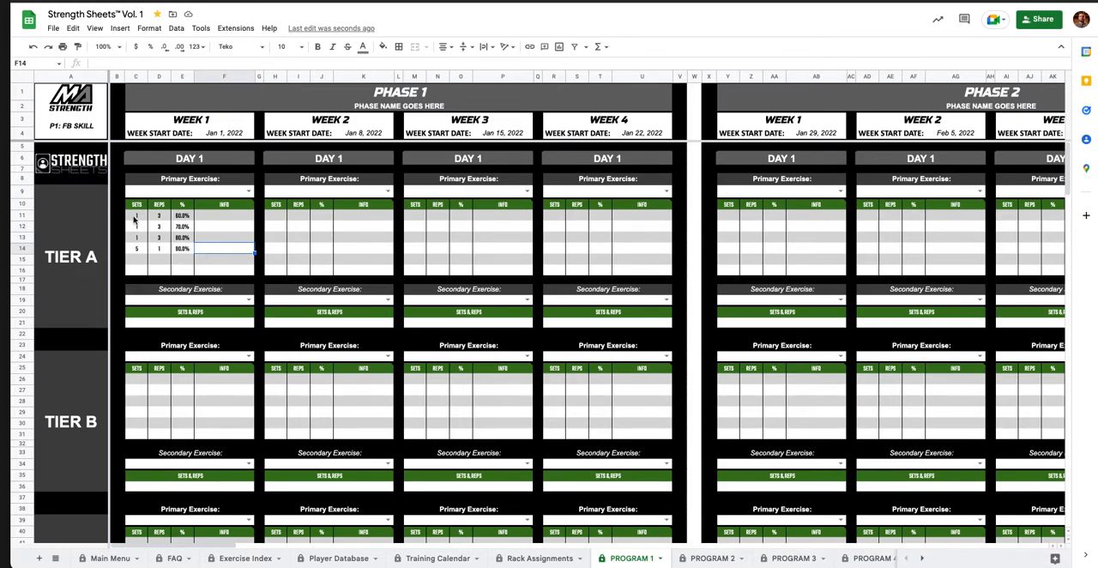
{"action": "left_click", "coordinate": [219, 219]}
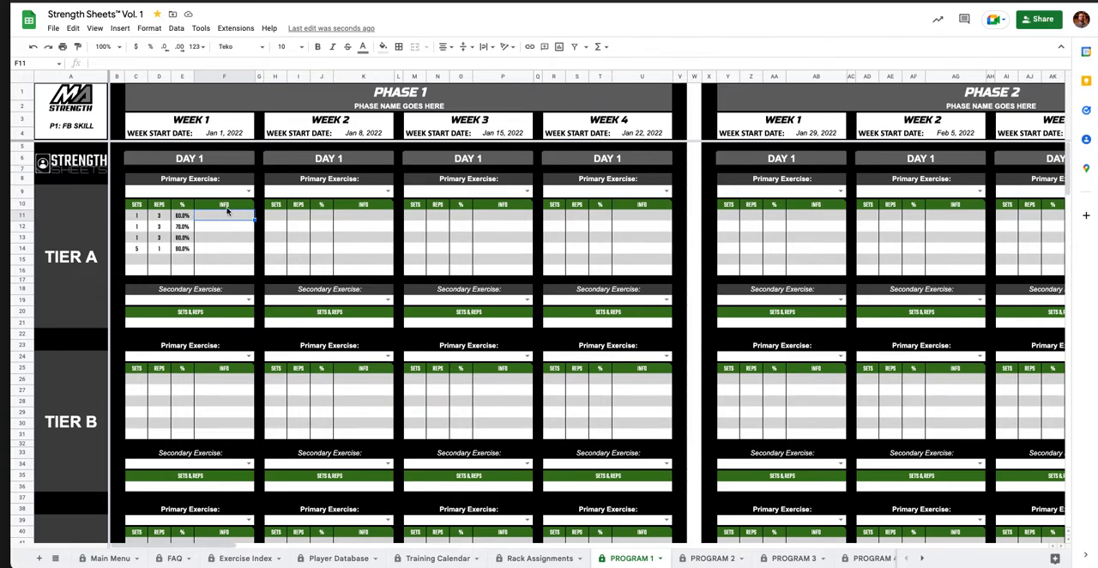
{"action": "mouse_move", "coordinate": [227, 208]}
{"action": "type", "text": ".35 - .45 M/S"}
{"action": "key", "text": "Return"}
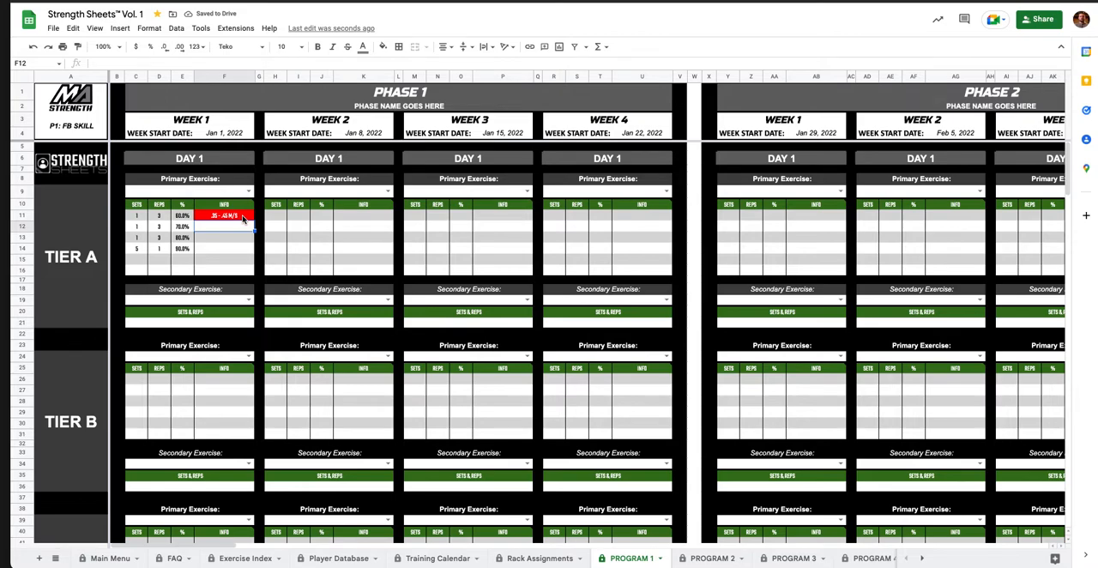
Shorten the first row's info entry in Week 1, Day 1, Tier A to .35 - .45.
{"action": "double_click", "coordinate": [245, 217]}
{"action": "key", "text": "BackSpace"}
{"action": "key", "text": "BackSpace"}
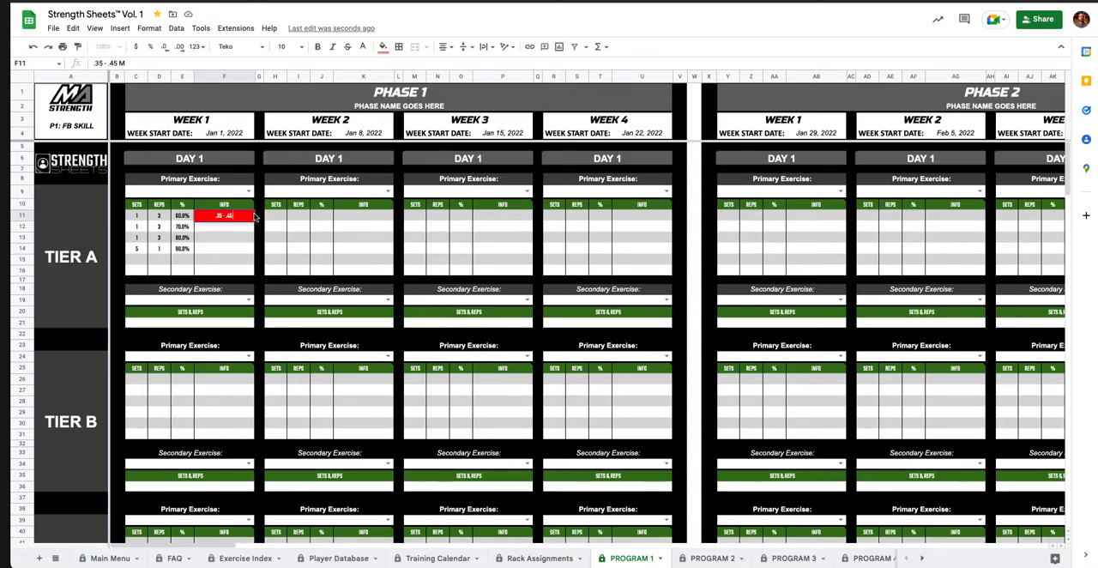
{"action": "key", "text": "BackSpace"}
{"action": "key", "text": "BackSpace"}
{"action": "left_click", "coordinate": [240, 240]}
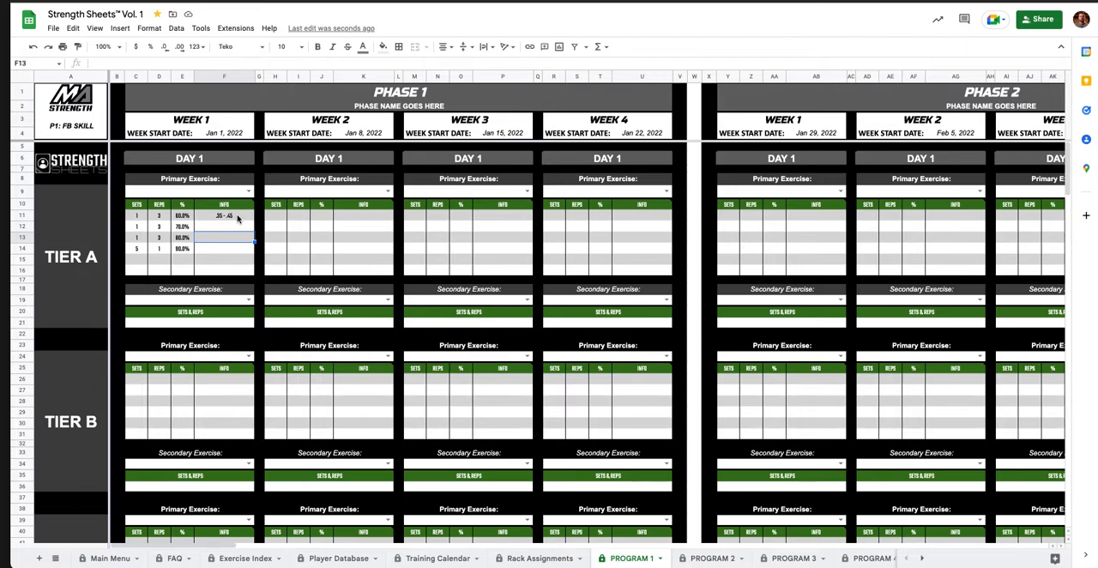
Replace the first row's info entry in Week 1, Day 1, Tier A with SSB BAR.
{"action": "left_click", "coordinate": [238, 218]}
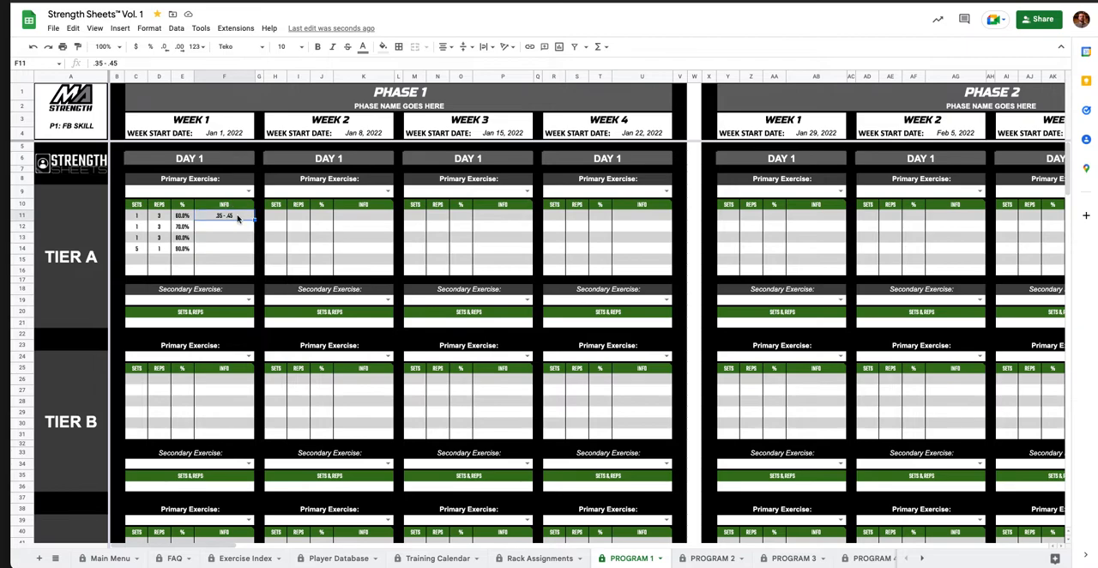
{"action": "key", "text": "Delete"}
{"action": "type", "text": "SSB BAR"}
{"action": "key", "text": "Return"}
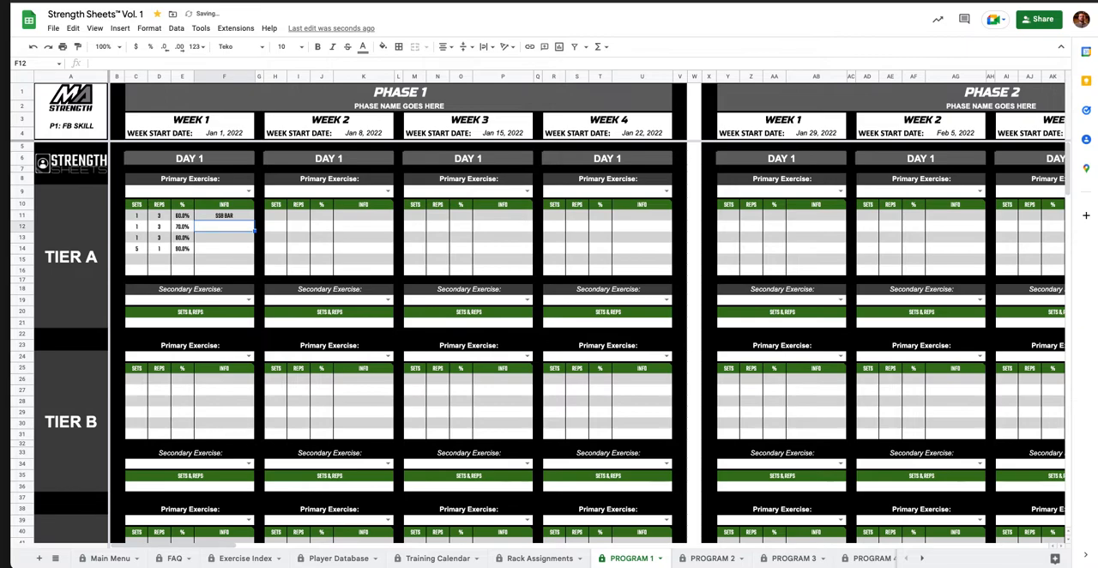
Replace the first row's info entry in Week 1, Day 1, Tier A with ORG BAND and clear the cell again.
{"action": "left_click", "coordinate": [239, 217]}
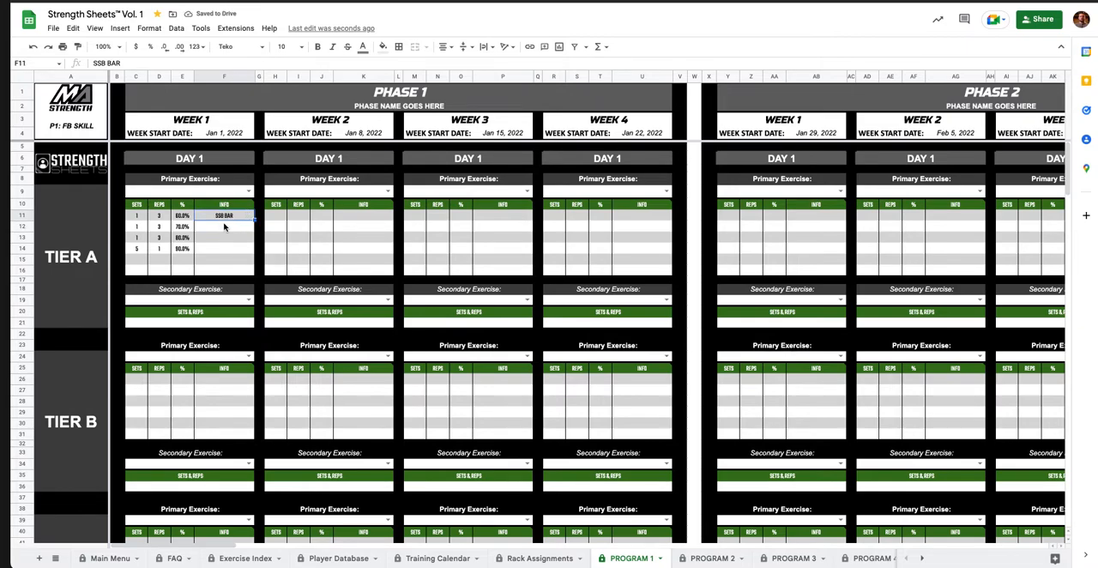
{"action": "key", "text": "Delete"}
{"action": "type", "text": "ORG BAND"}
{"action": "key", "text": "Return"}
{"action": "left_click", "coordinate": [228, 216]}
{"action": "key", "text": "Delete"}
Choose Back Squat as the primary exercise above the filled sets and reps of Week 1, Day 1, Tier A.
{"action": "left_click", "coordinate": [218, 194]}
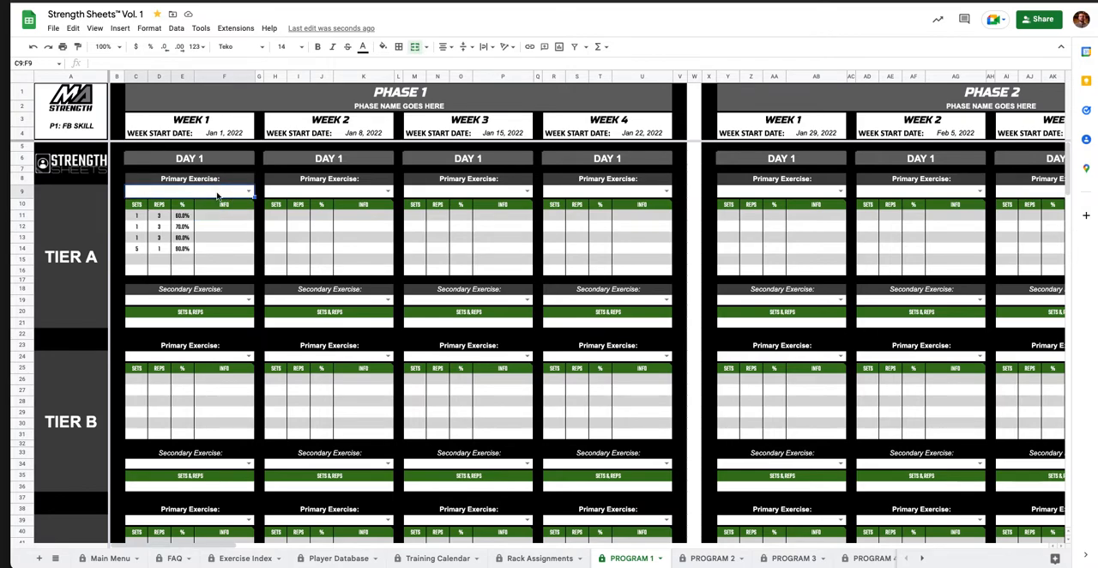
{"action": "type", "text": "BACK"}
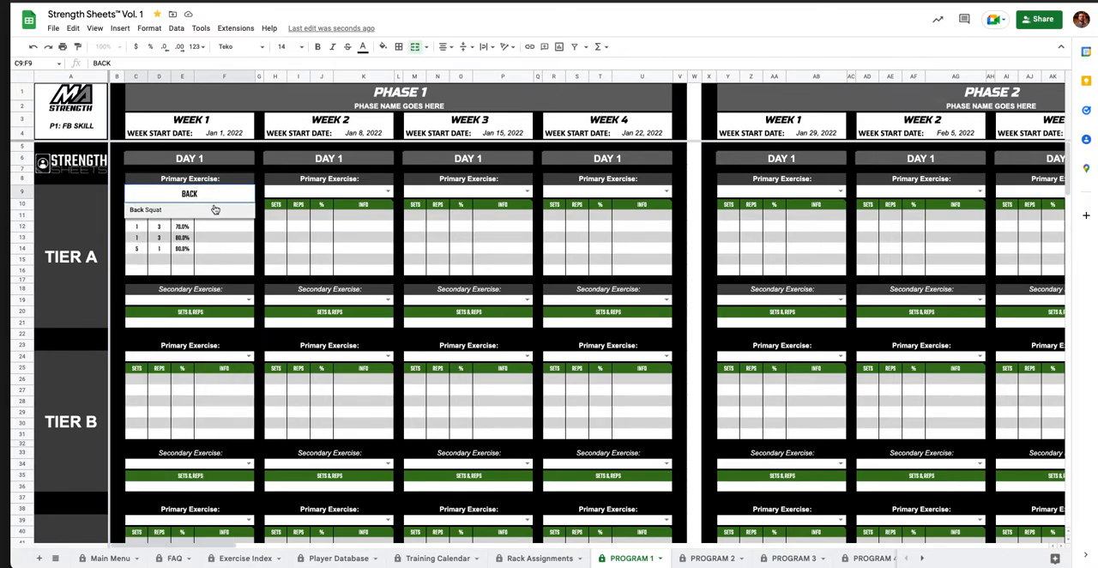
{"action": "left_click", "coordinate": [215, 210]}
Choose Band Pullaparts as the secondary exercise of Week 1, Day 1, Tier A and enter 3 X 15 for its sets and reps.
{"action": "left_click", "coordinate": [215, 302]}
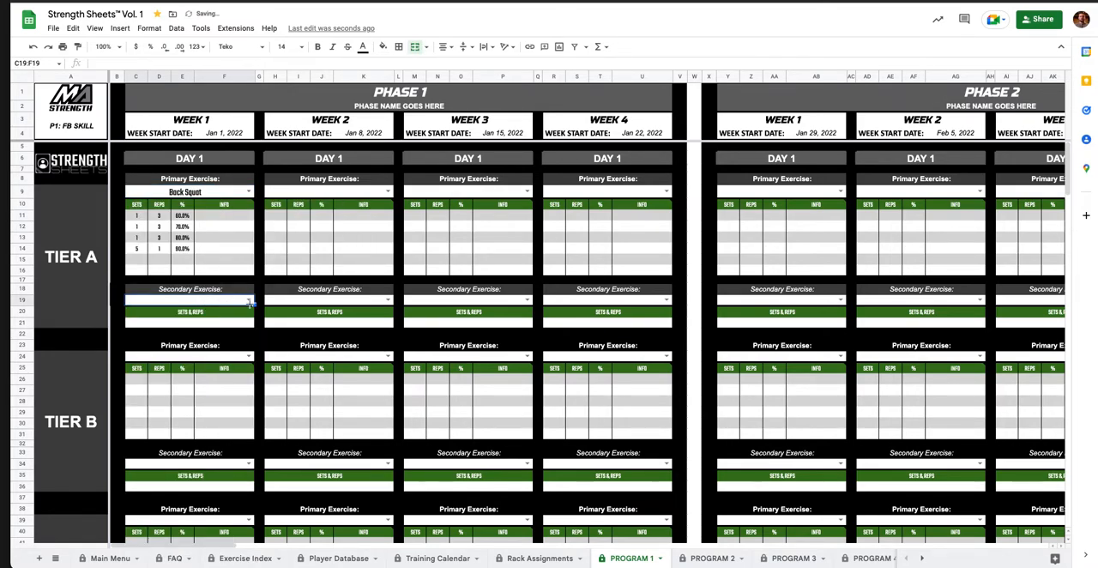
{"action": "left_click", "coordinate": [248, 301]}
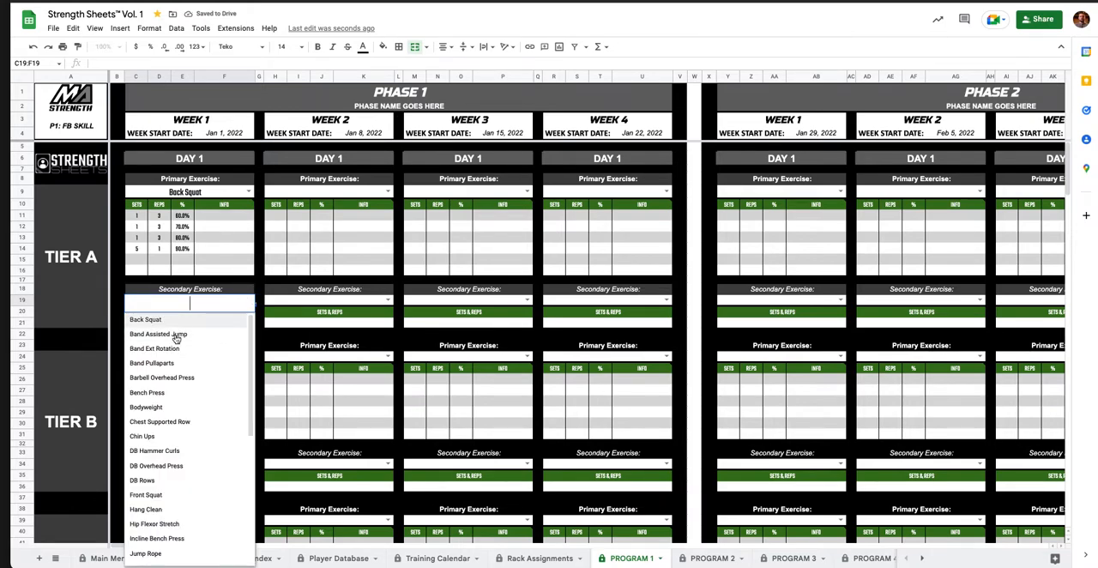
{"action": "left_click", "coordinate": [181, 364]}
{"action": "left_click", "coordinate": [191, 328]}
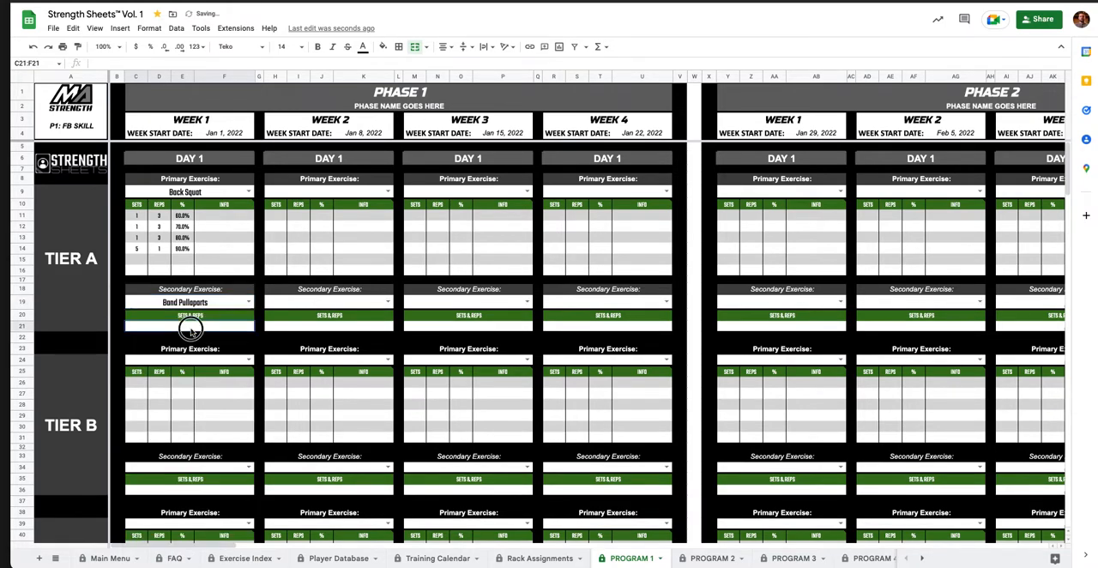
{"action": "type", "text": "3 X 15"}
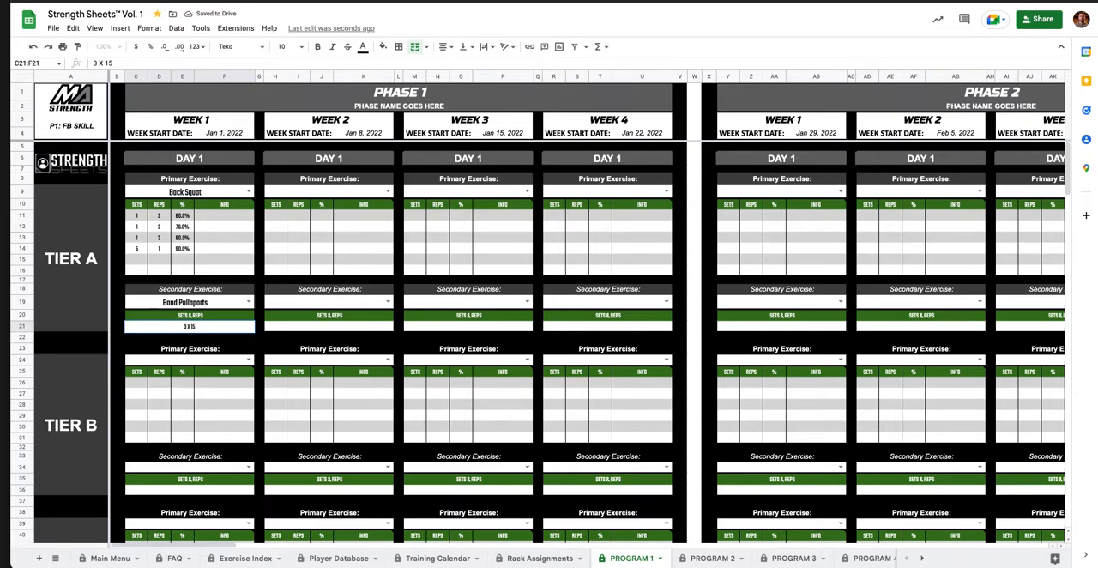
{"action": "key", "text": "Return"}
{"action": "left_click", "coordinate": [220, 327]}
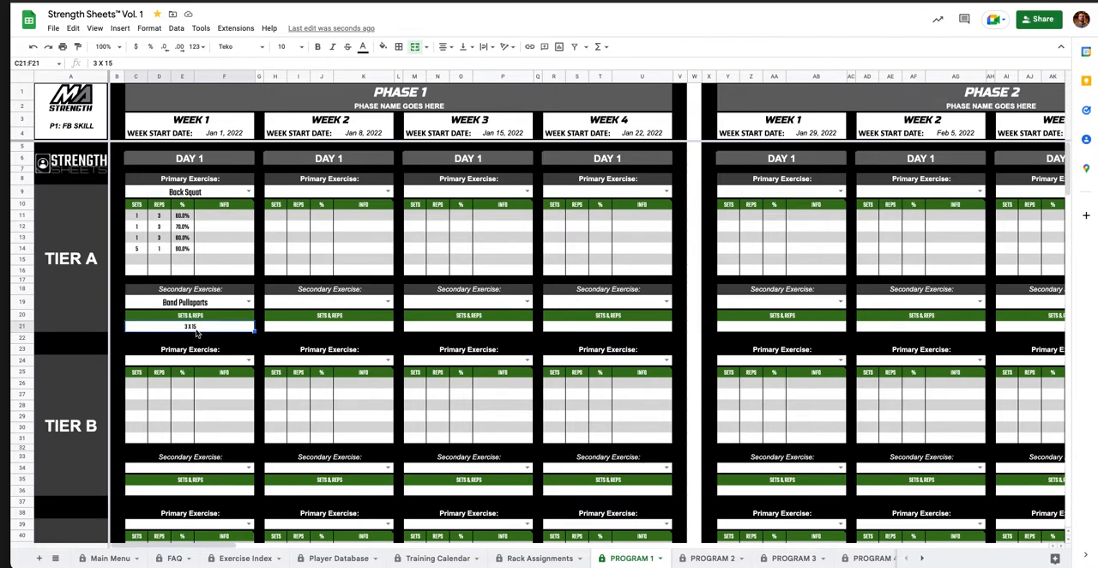
Undo the secondary exercise choice and its sets and reps entry in Week 1, Day 1, Tier A.
{"action": "key", "text": "ctrl+z"}
{"action": "key", "text": "ctrl+z"}
{"action": "key", "text": "ctrl+z"}
{"action": "key", "text": "ctrl+z"}
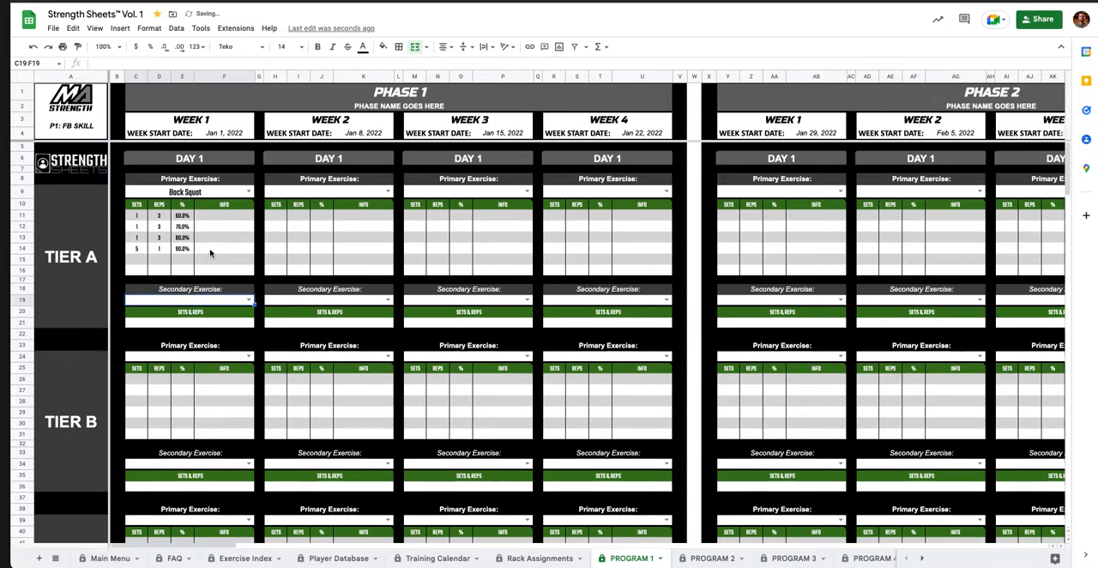
Choose Back Squat as the primary exercise of Week 2, Day 1, Tier A in Phase 1.
{"action": "scroll", "coordinate": [158, 235], "scroll_direction": "down", "scroll_amount": 3}
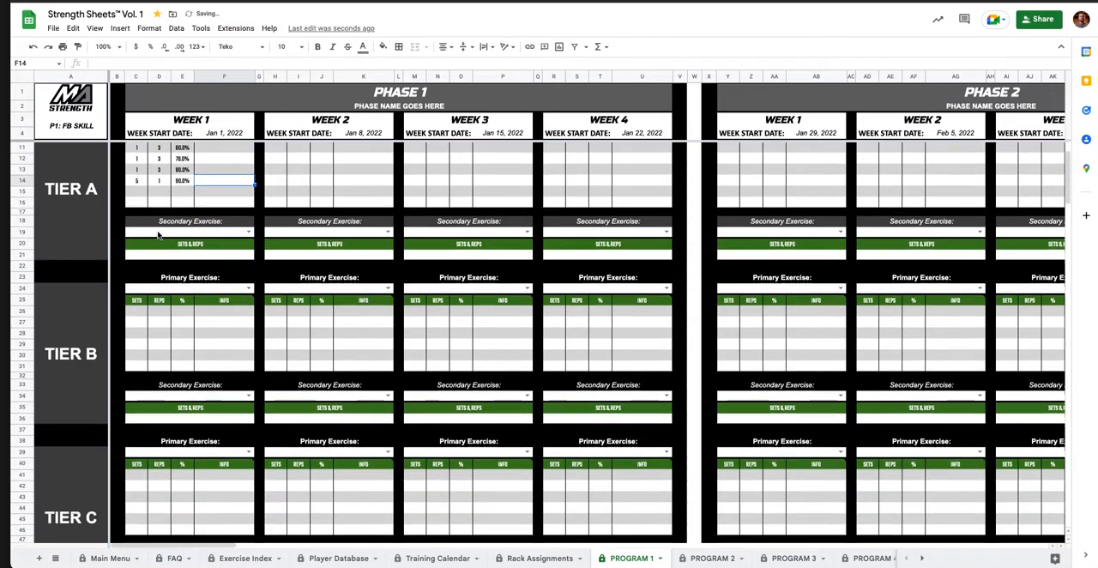
{"action": "scroll", "coordinate": [158, 235], "scroll_direction": "down", "scroll_amount": 3}
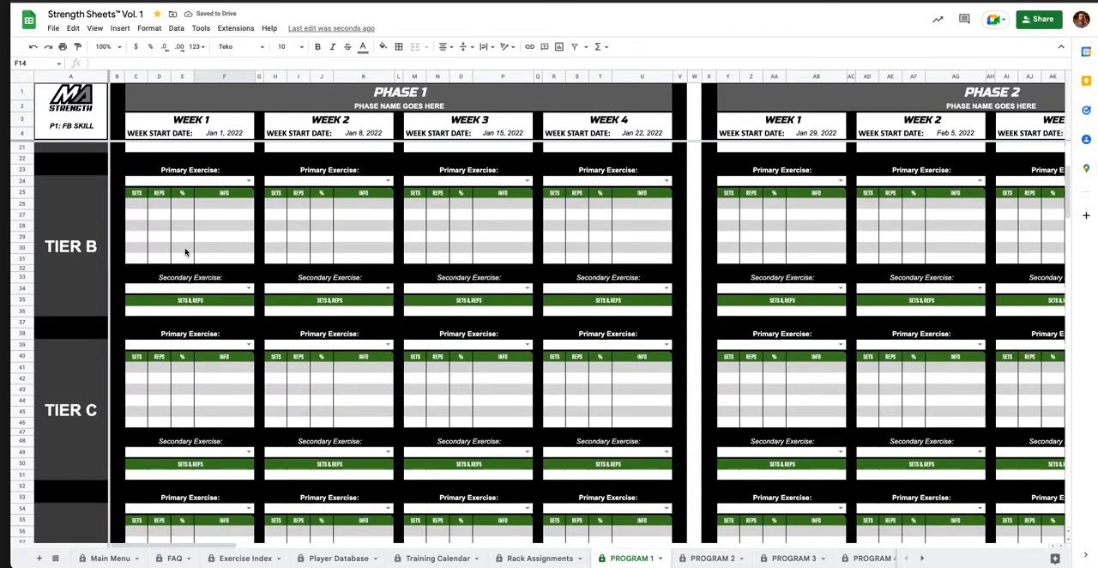
{"action": "scroll", "coordinate": [204, 305], "scroll_direction": "up", "scroll_amount": 5}
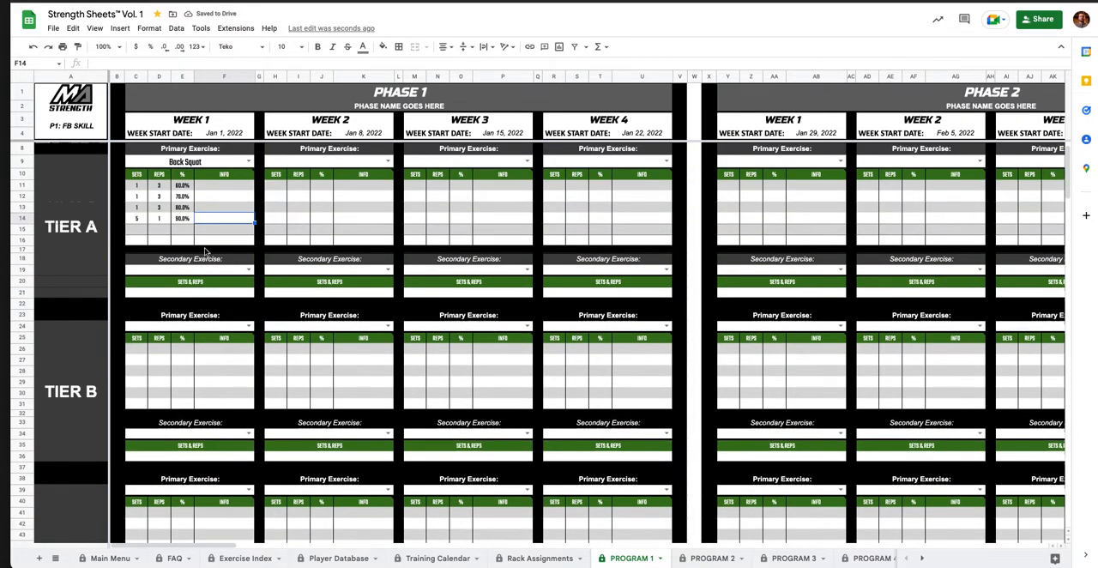
{"action": "scroll", "coordinate": [188, 189], "scroll_direction": "up", "scroll_amount": 1}
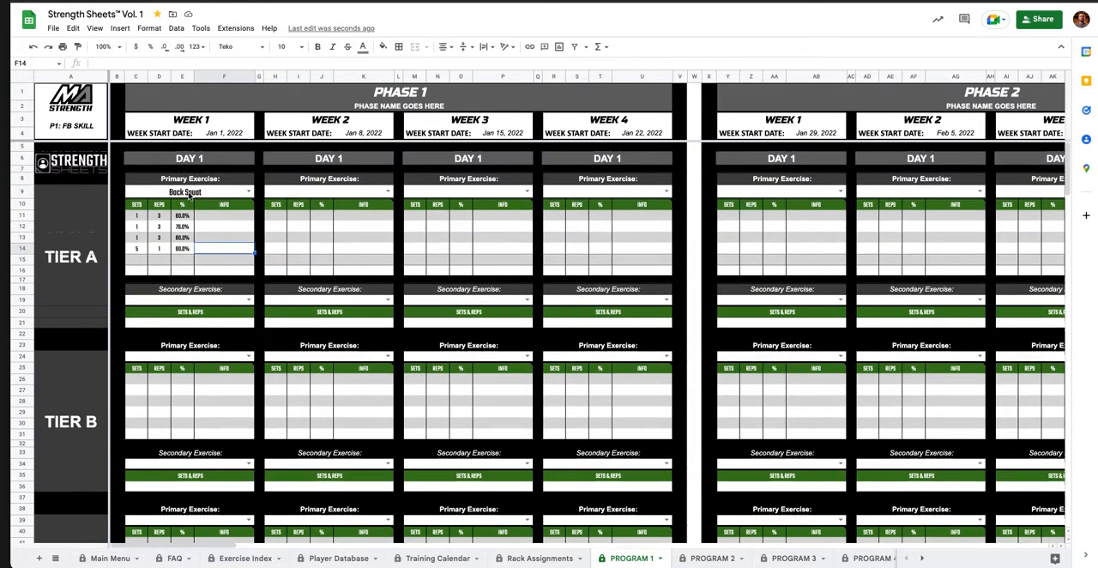
{"action": "left_click", "coordinate": [315, 193]}
{"action": "type", "text": "Back"}
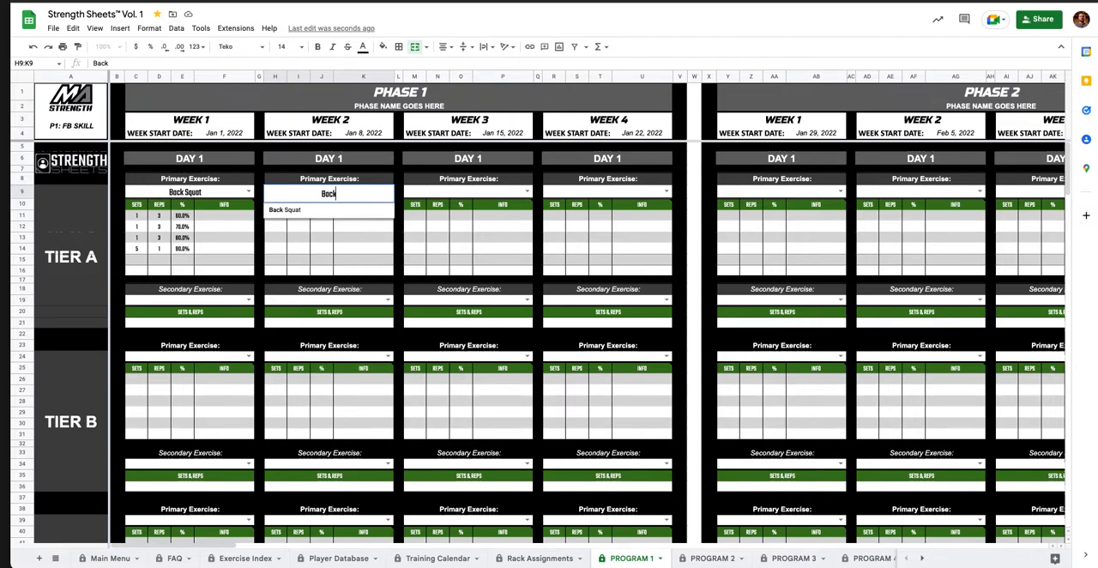
{"action": "left_click", "coordinate": [296, 209]}
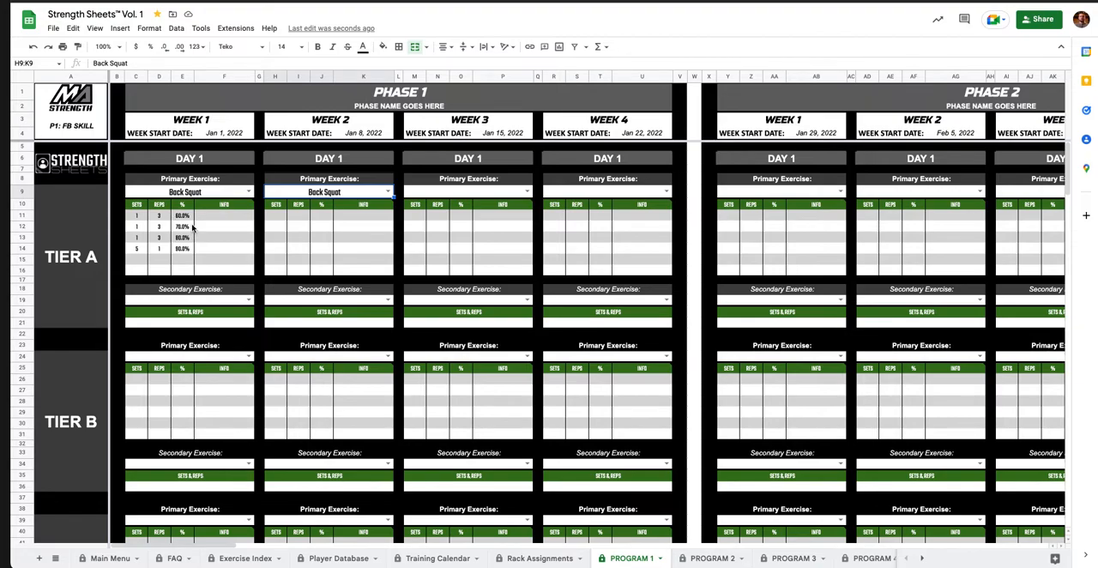
Look through the program's tiers, training days and phases, and return to Phase 1, Day 1.
{"action": "scroll", "coordinate": [193, 227], "scroll_direction": "down", "scroll_amount": 15}
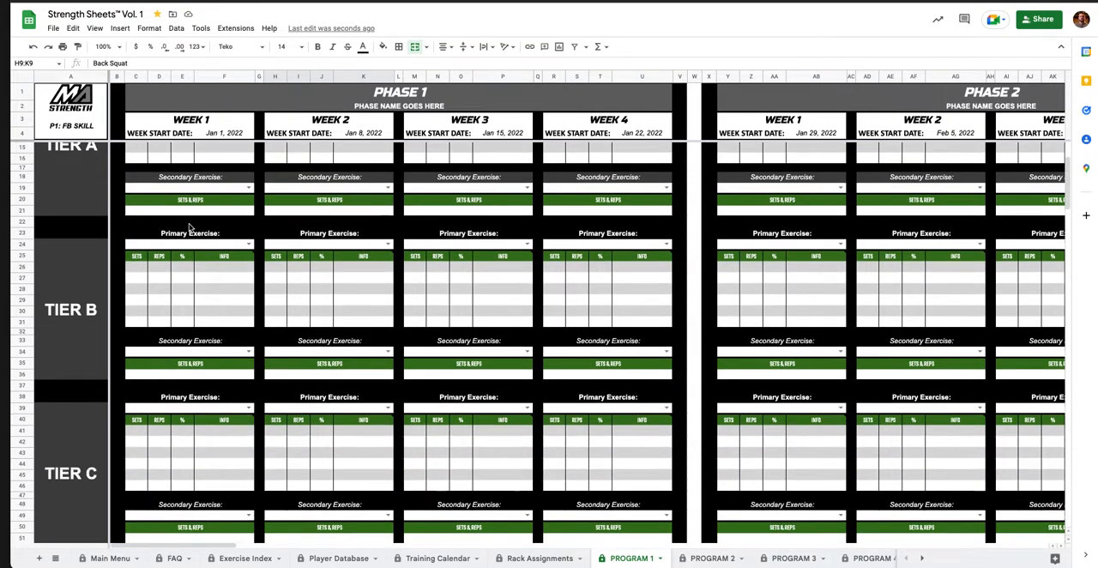
{"action": "scroll", "coordinate": [189, 228], "scroll_direction": "down", "scroll_amount": 7}
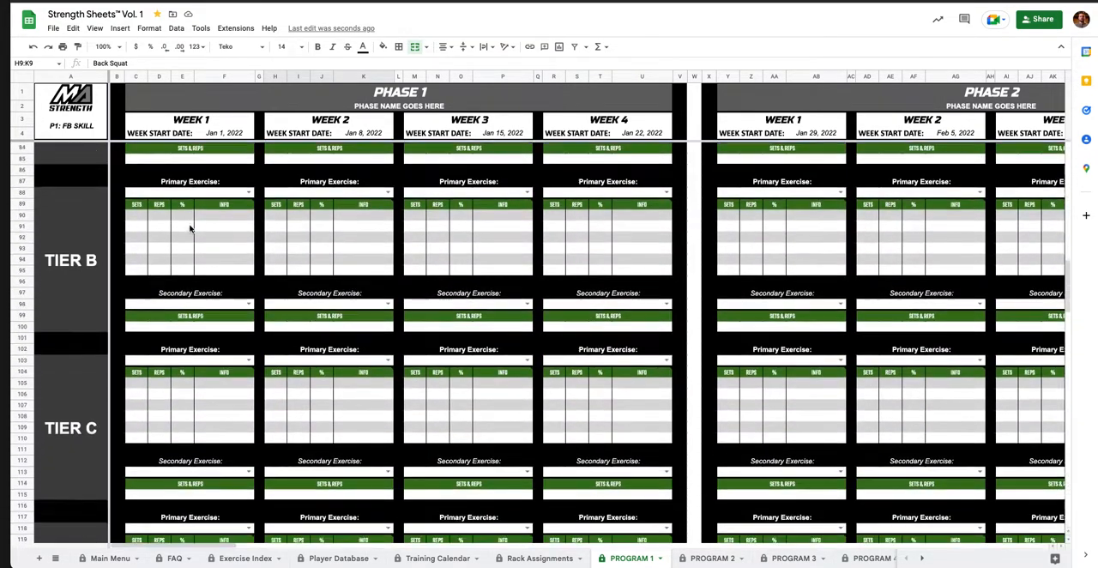
{"action": "scroll", "coordinate": [188, 228], "scroll_direction": "right", "scroll_amount": 10}
{"action": "scroll", "coordinate": [189, 227], "scroll_direction": "right", "scroll_amount": 20}
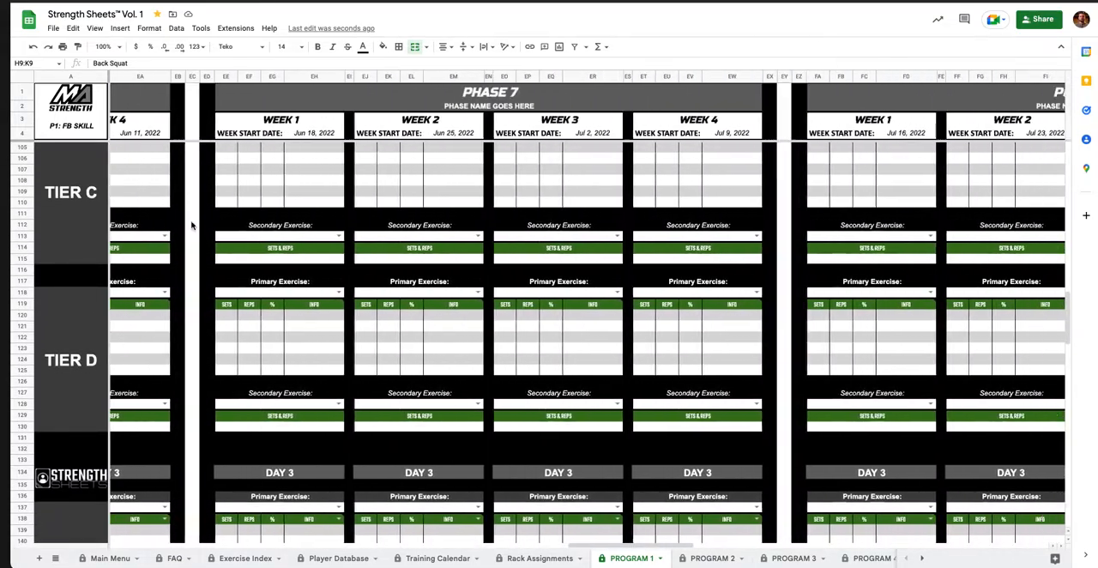
{"action": "scroll", "coordinate": [193, 225], "scroll_direction": "left", "scroll_amount": 9}
{"action": "scroll", "coordinate": [192, 226], "scroll_direction": "left", "scroll_amount": 20}
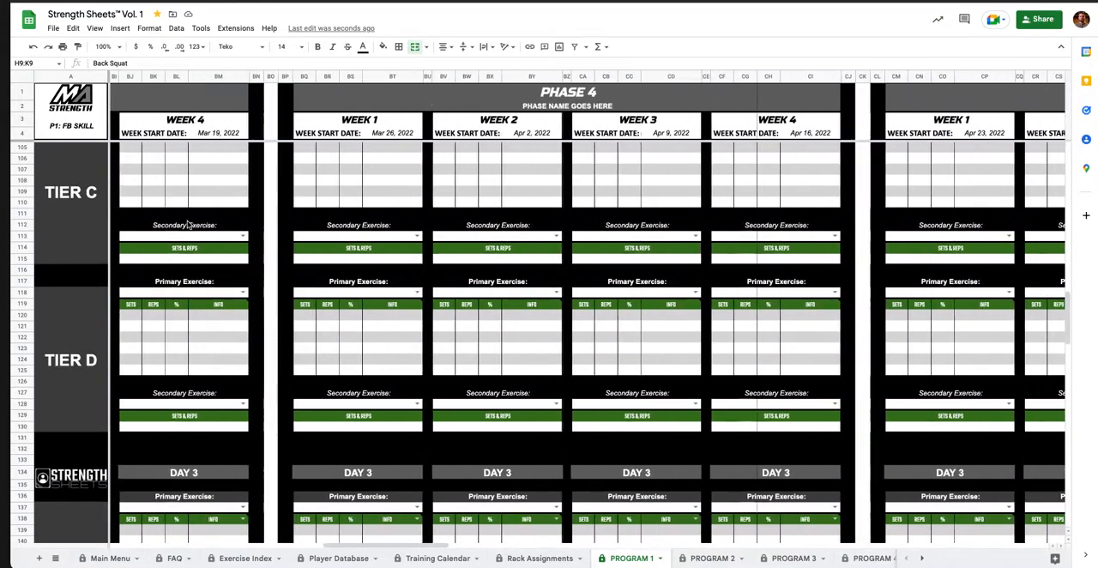
{"action": "scroll", "coordinate": [189, 225], "scroll_direction": "up", "scroll_amount": 19}
{"action": "scroll", "coordinate": [188, 225], "scroll_direction": "up", "scroll_amount": 4}
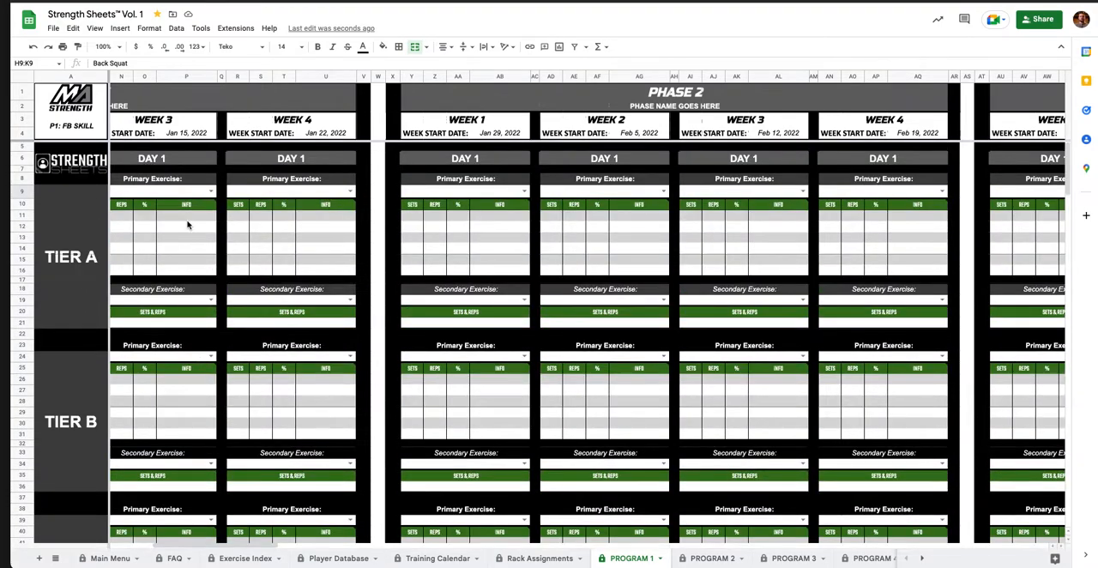
{"action": "scroll", "coordinate": [188, 225], "scroll_direction": "left", "scroll_amount": 4}
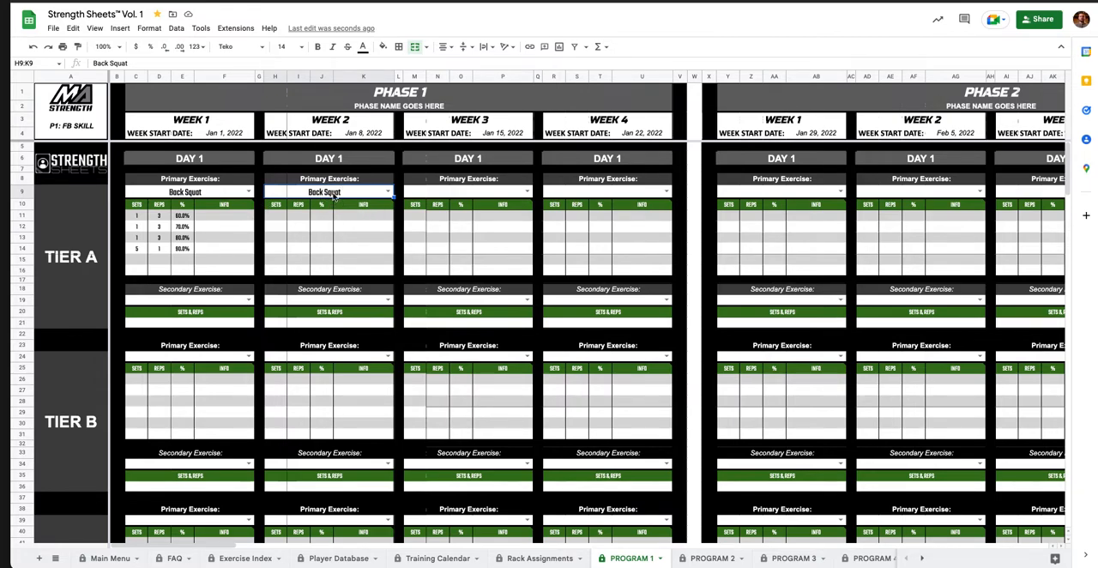
Clear the primary exercise of Week 2, Day 1, Tier A and select the Week 1 primary exercise cell.
{"action": "key", "text": "Delete"}
{"action": "left_click", "coordinate": [346, 228]}
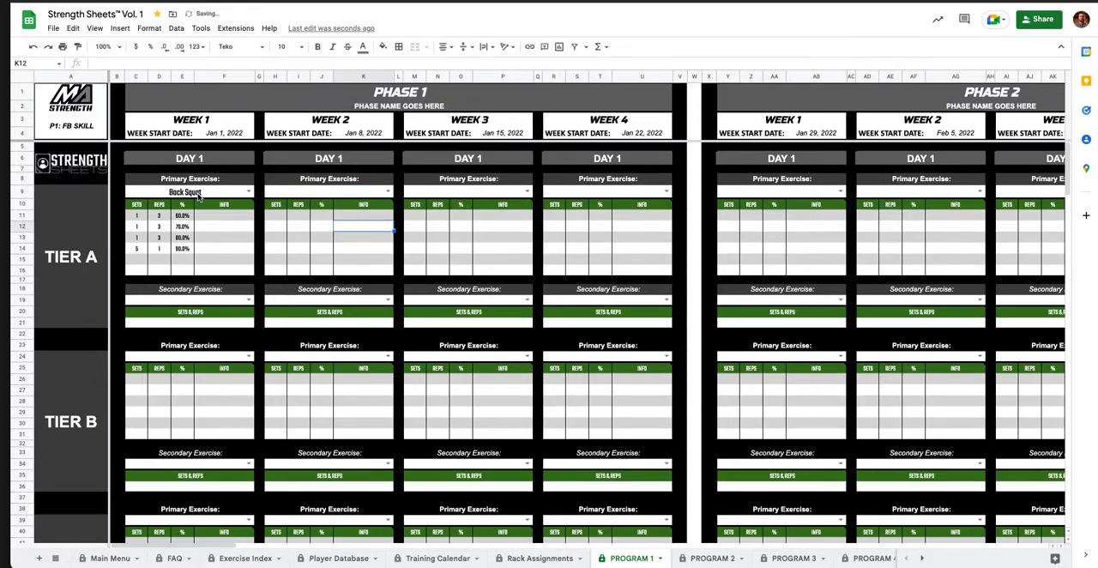
{"action": "left_click", "coordinate": [198, 194]}
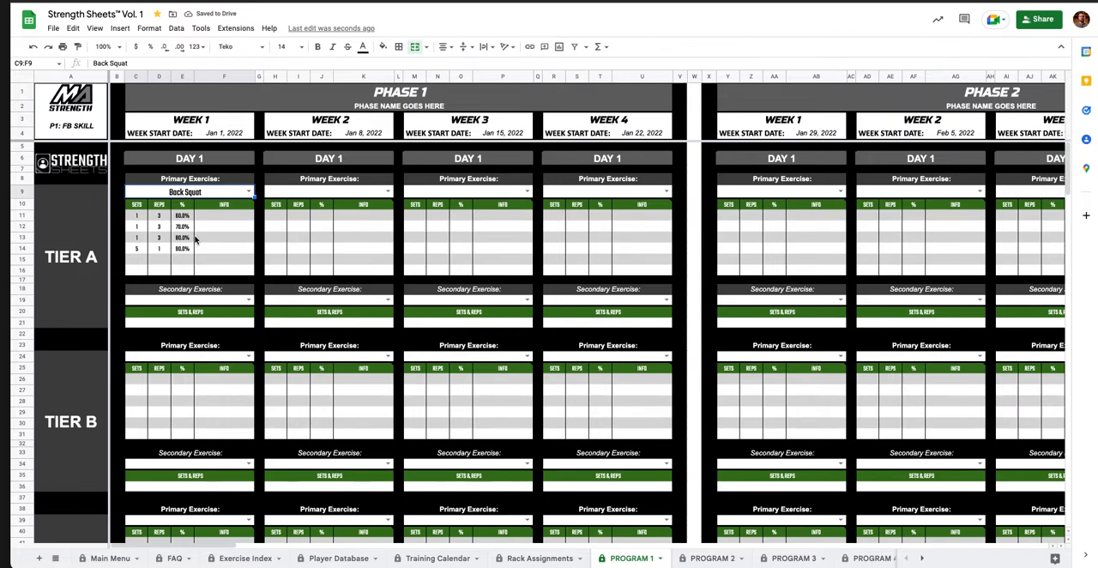